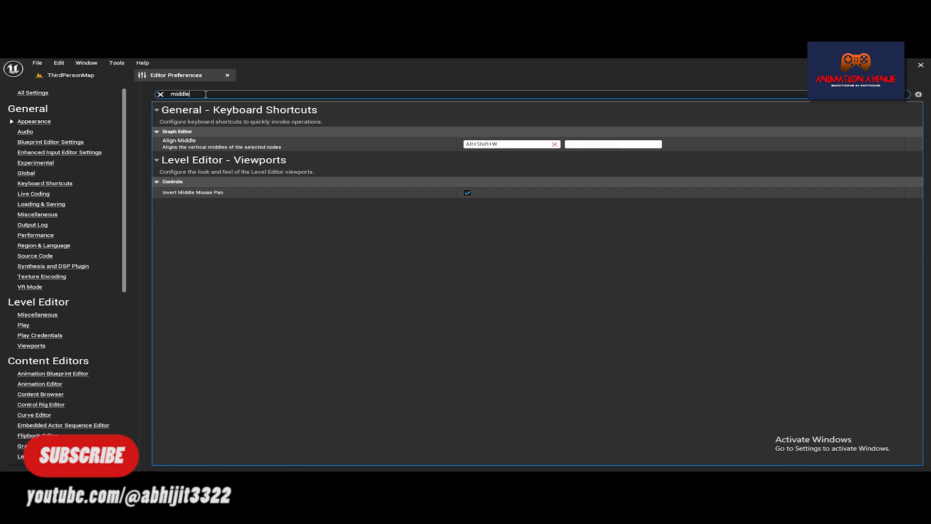
Find the orbit settings in the editor preferences and enable Orbit camera around selection for the viewports.
type("orbit")
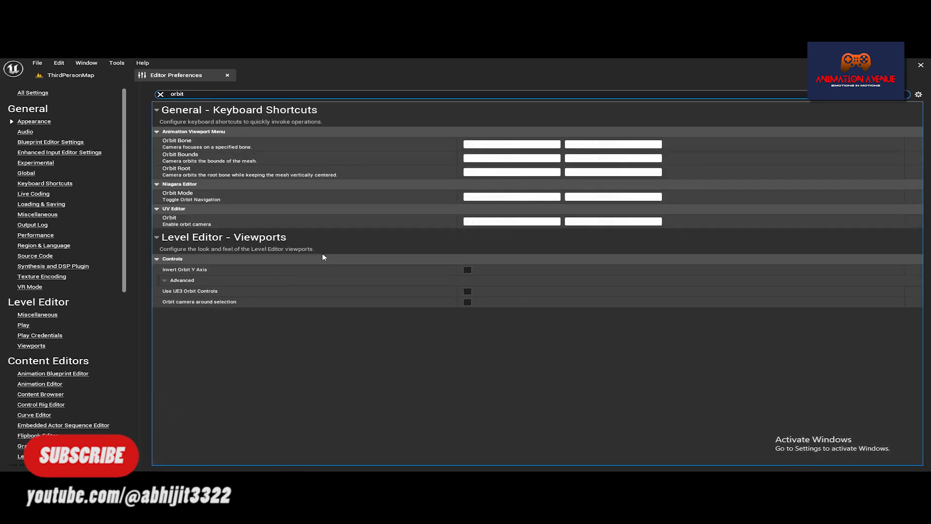
left_click(468, 303)
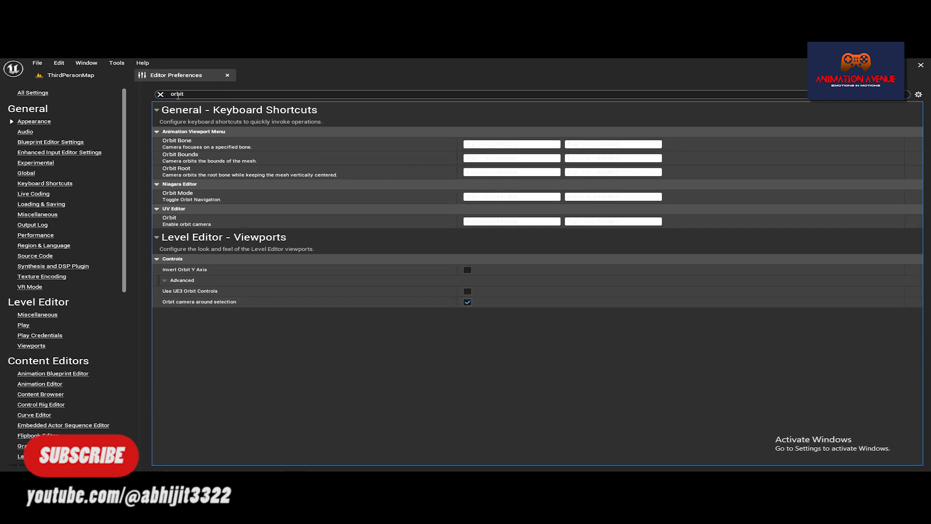
Search the editor preferences for marquee options and check the left mouse drag settings of the sequence editors.
left_click(161, 94)
type("ma")
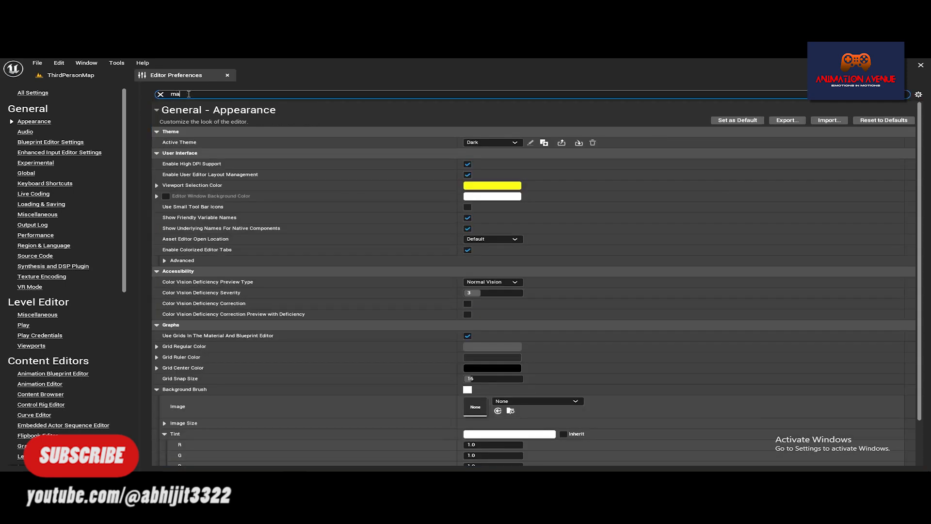
type("rquee")
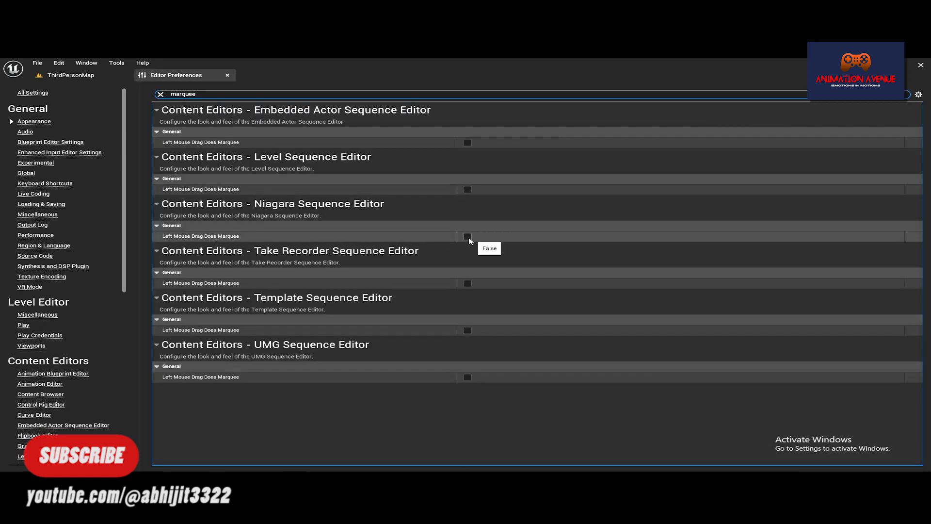
left_click(160, 94)
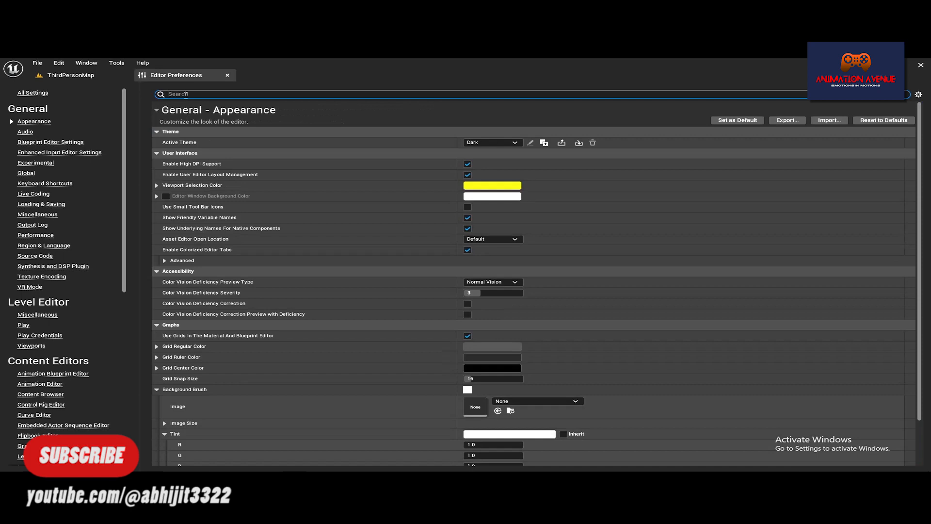
Find the rotate settings, enable Screen Rotate and Arcball Rotate for the level viewports, and close the editor preferences.
type("rotate")
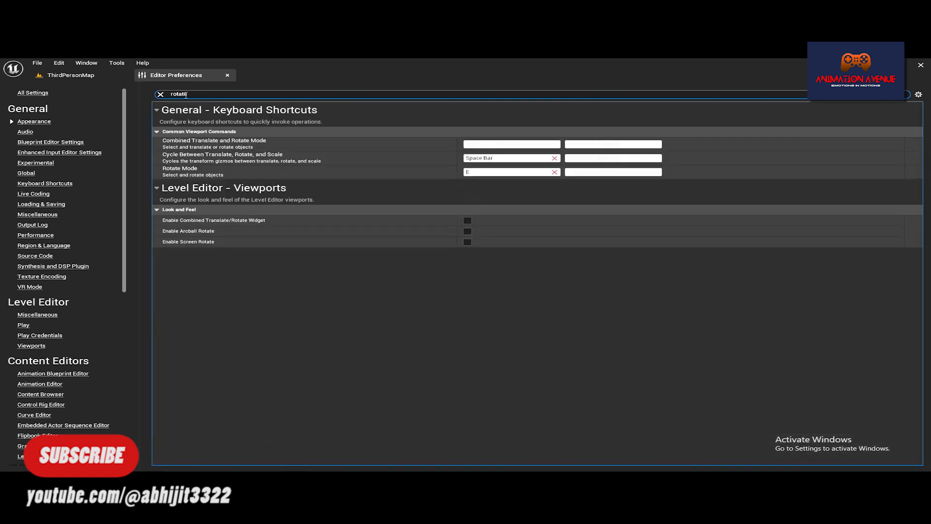
left_click(467, 242)
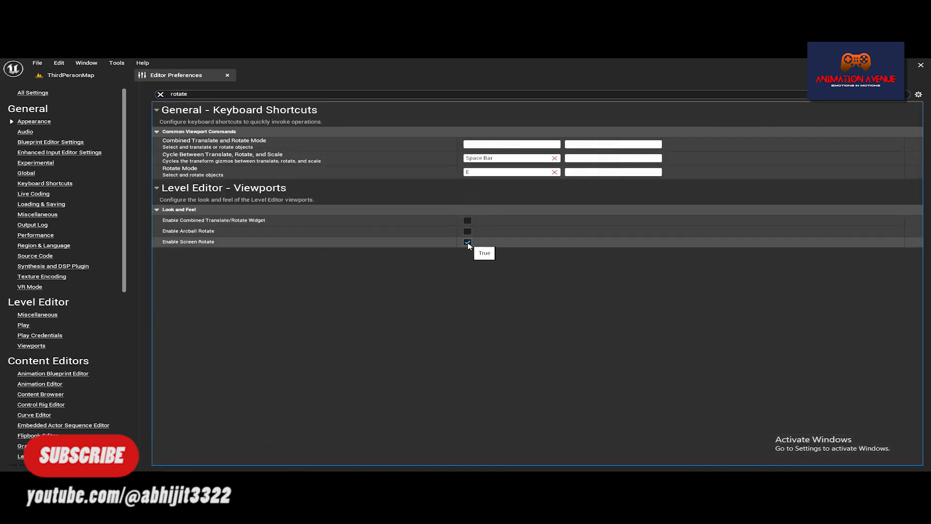
left_click(467, 231)
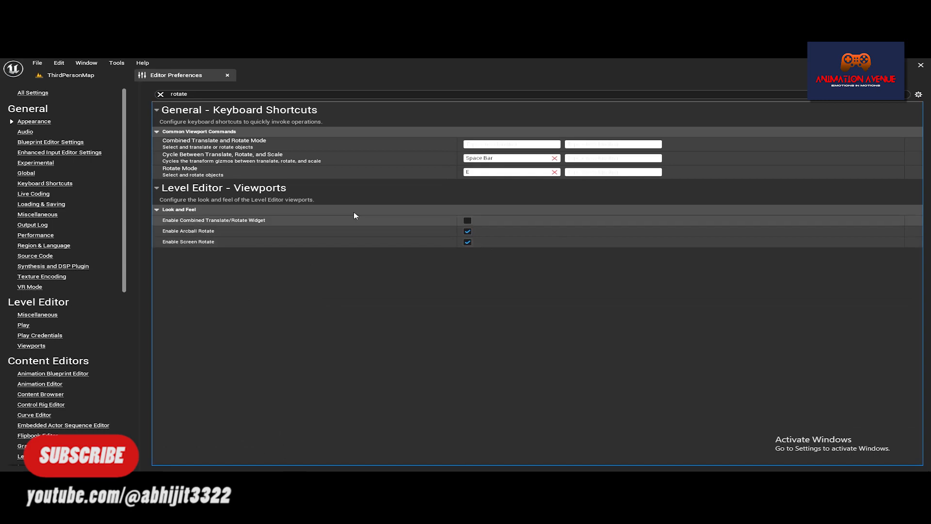
left_click(161, 94)
left_click(228, 75)
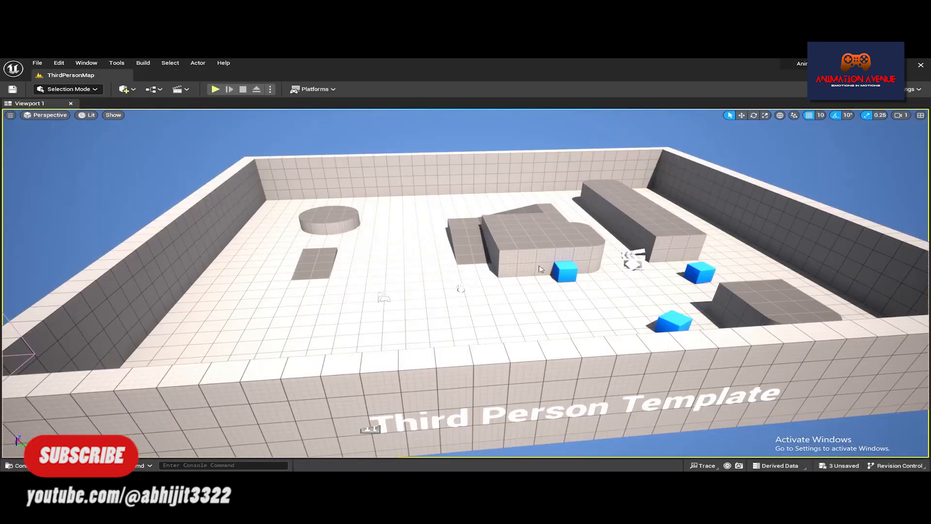
left_click(449, 281)
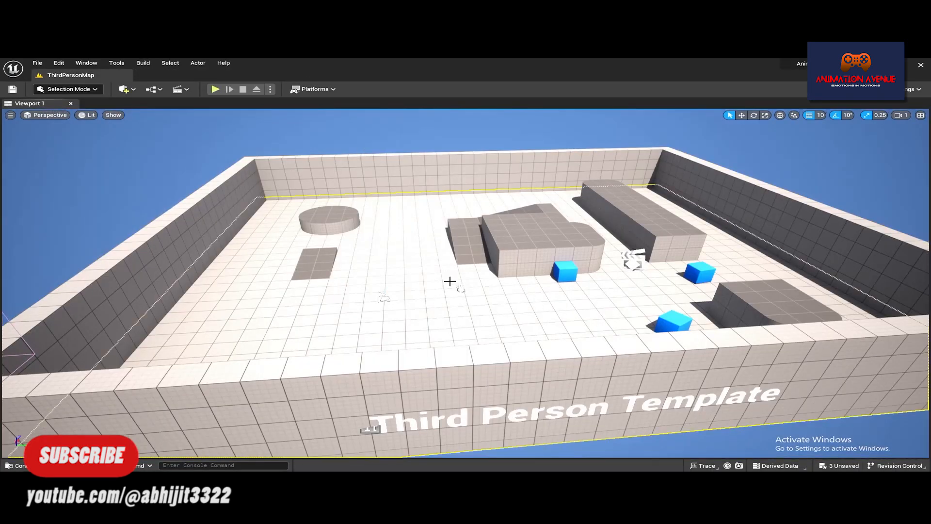
mouse_move(411, 257)
left_mouse_down()
mouse_move(418, 252)
mouse_move(407, 254)
mouse_move(412, 270)
mouse_move(350, 255)
mouse_move(409, 257)
left_mouse_up()
scroll(557, 254, "up", 3)
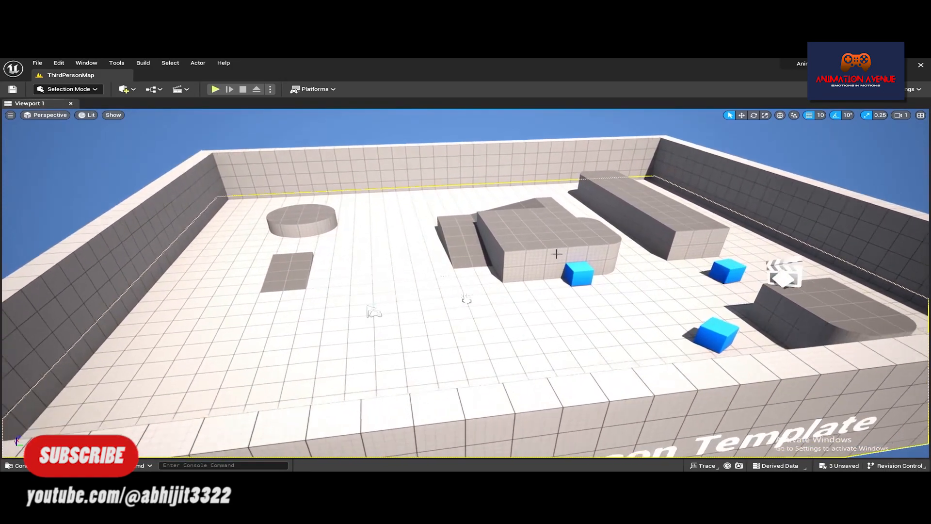
scroll(409, 249, "down", 5)
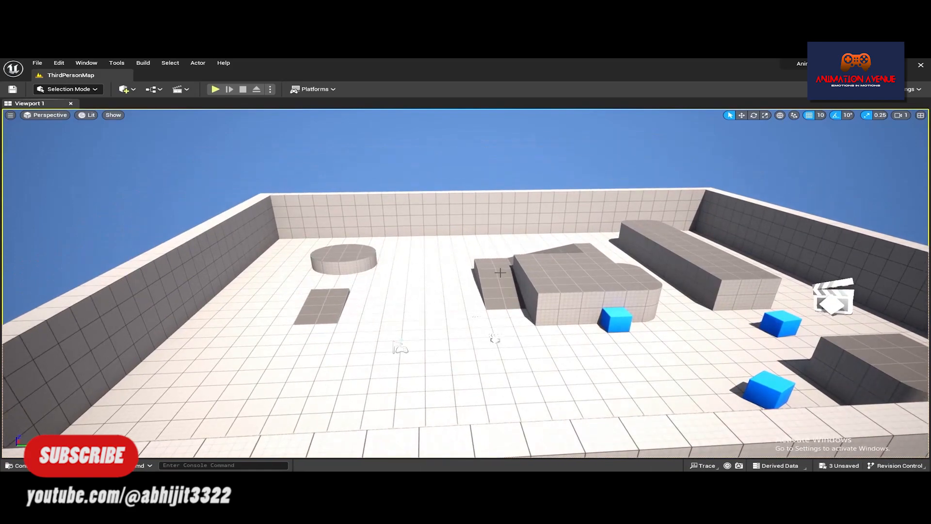
middle_click_drag(376, 236, 477, 256)
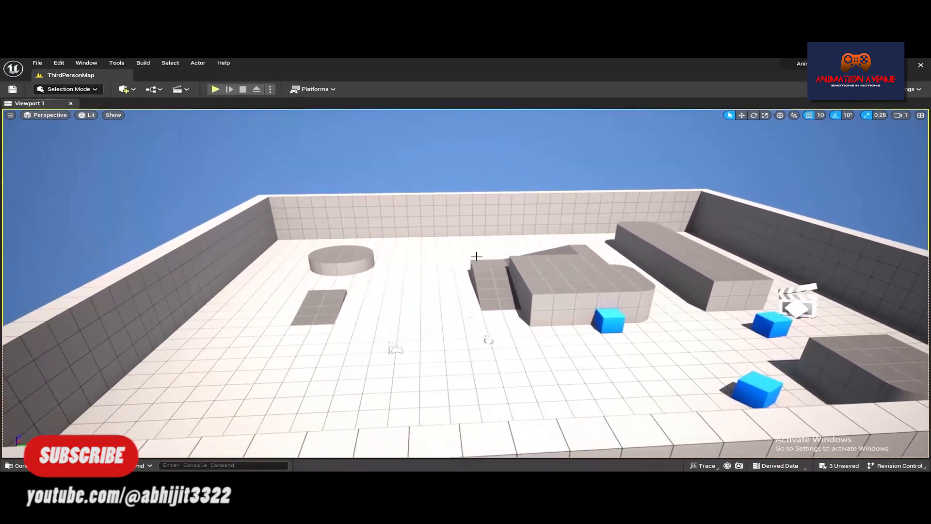
scroll(443, 251, "down", 4)
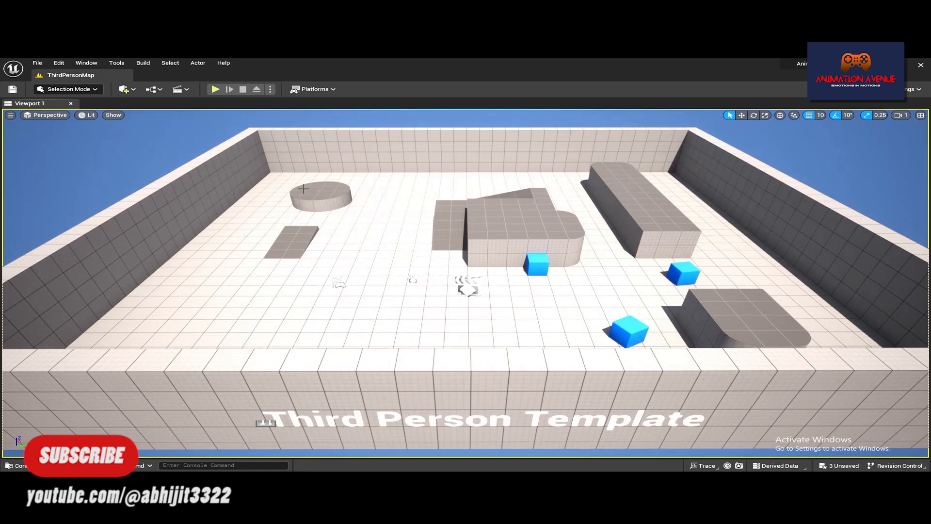
Add a level sequence and save it as NewLevelSequence in the Content folder.
left_click(189, 90)
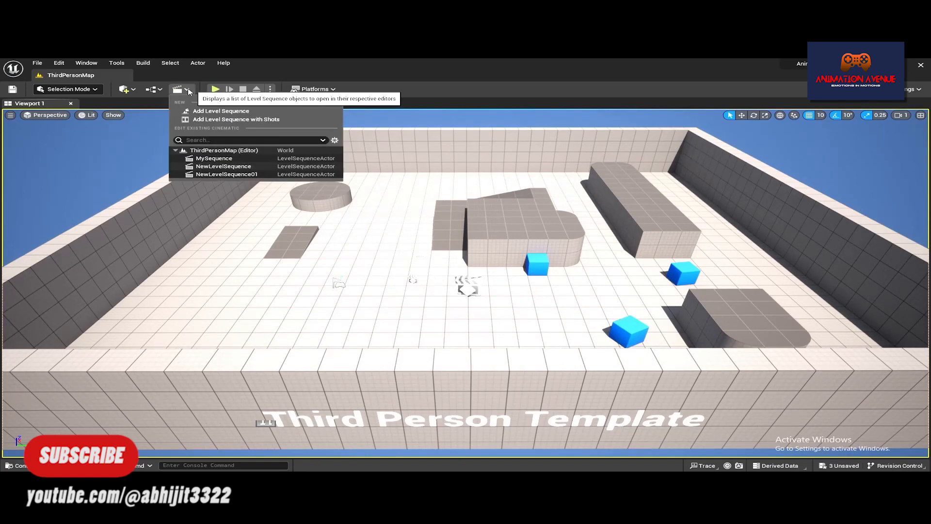
left_click(249, 111)
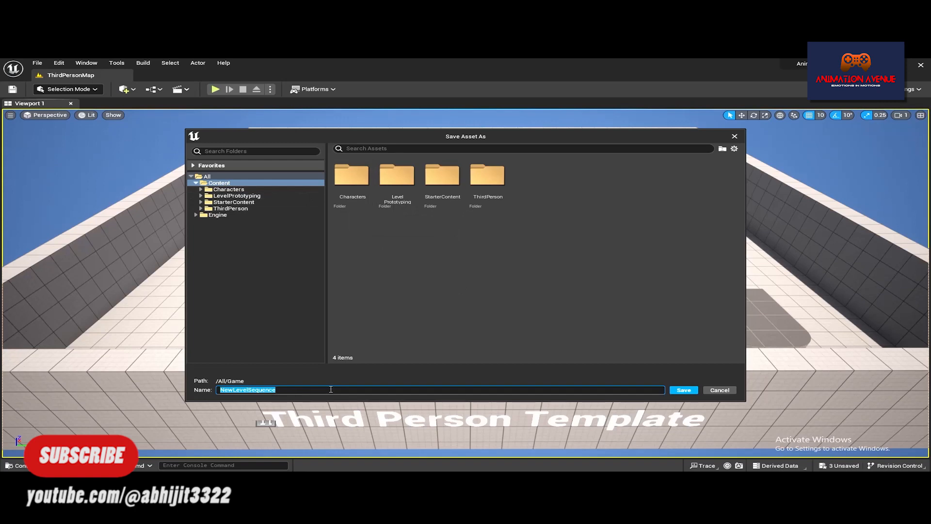
left_click(683, 390)
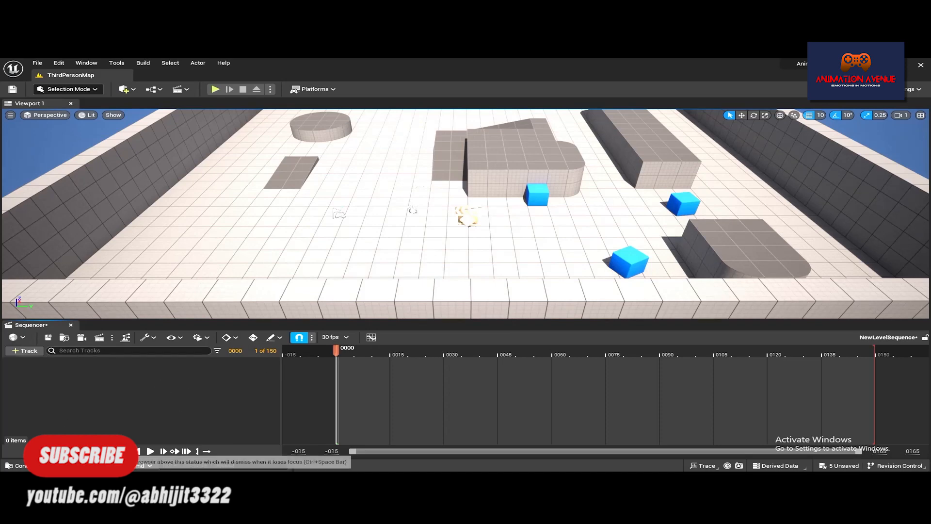
Place the MM_Idle animation from the Mannequins Animations/Manny folder on the level floor and frame the character in the viewport.
left_click(36, 465)
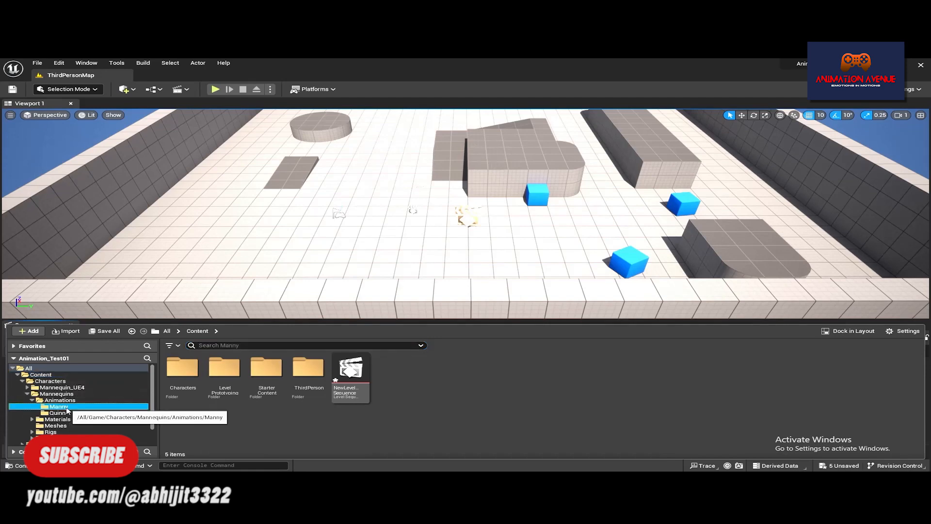
left_click(59, 406)
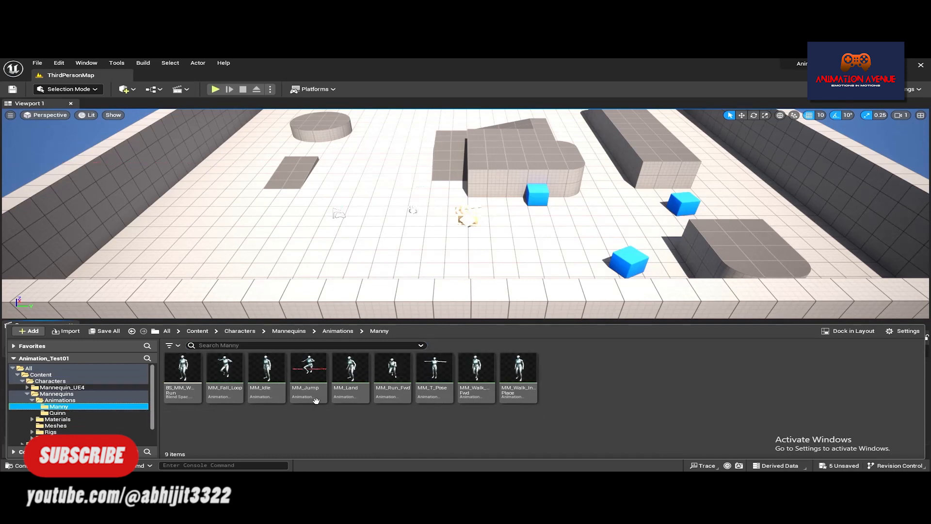
mouse_move(264, 373)
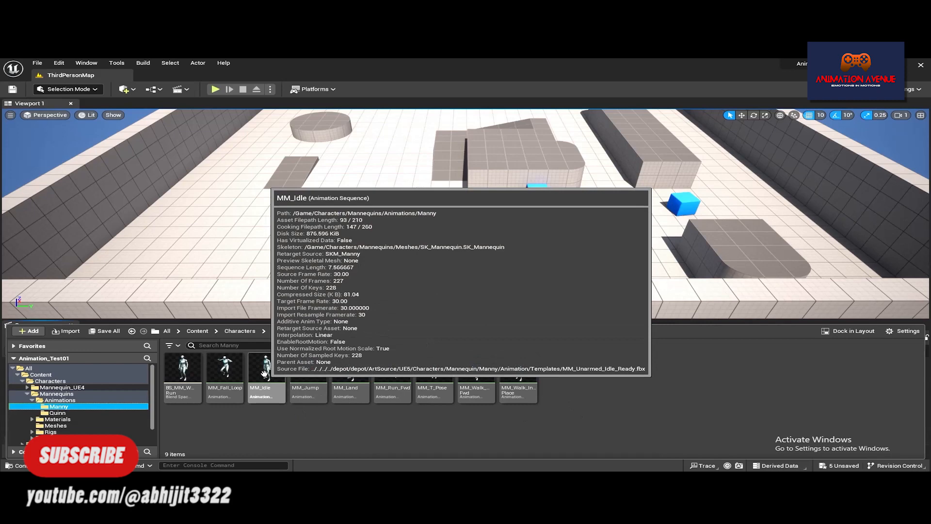
left_click_drag(264, 373, 298, 224)
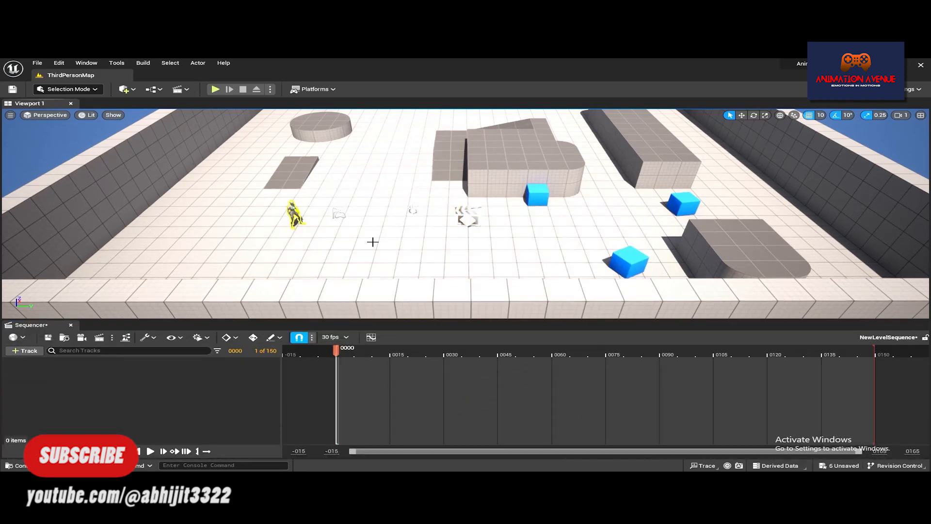
key("f")
mouse_move(528, 254)
left_mouse_down("alt")
mouse_move(399, 212)
mouse_move(553, 270)
mouse_move(592, 266)
mouse_move(527, 253)
left_mouse_up("alt")
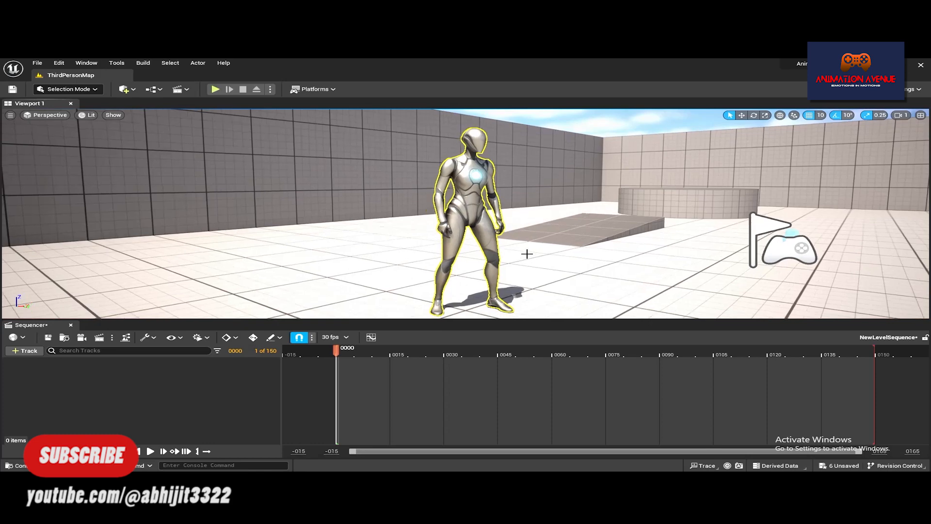
Add the MM_Idle actor from the level to the sequence as a track.
left_click(30, 351)
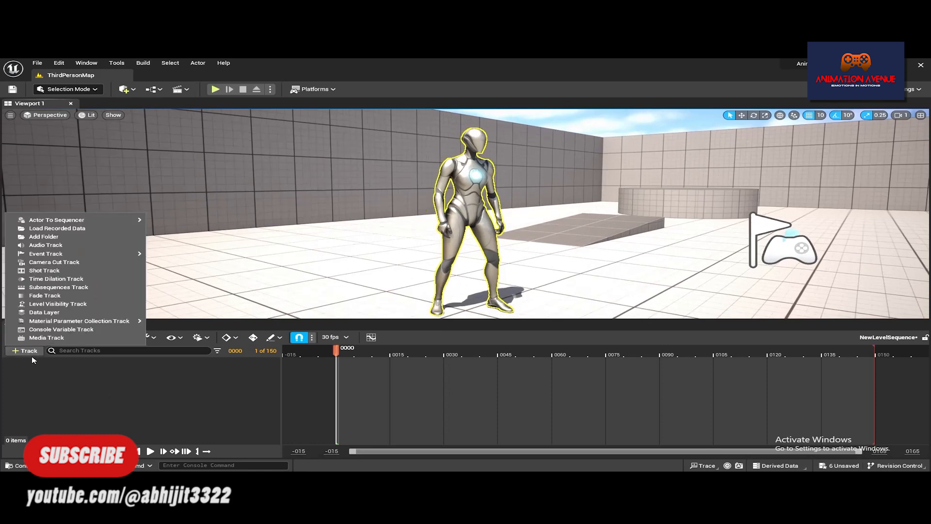
mouse_move(66, 223)
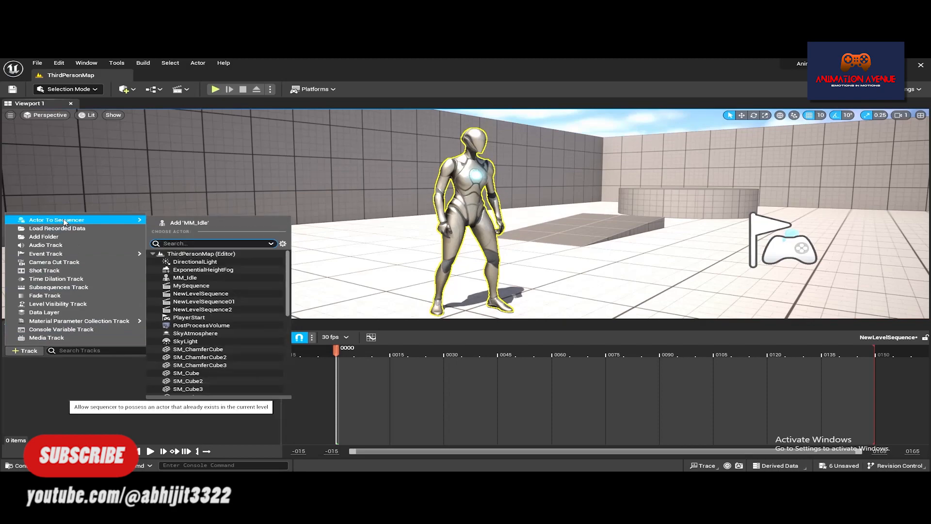
left_click(194, 276)
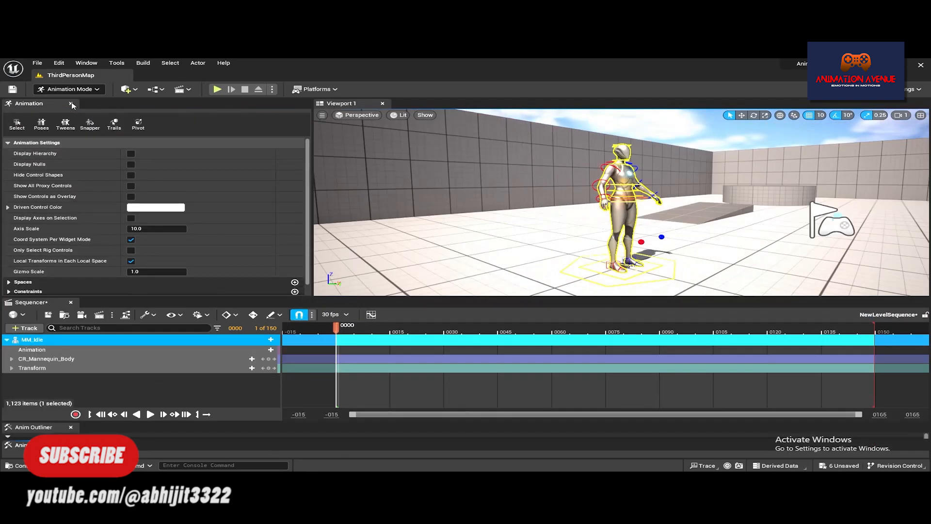
Close the Animation, Anim Outliner and Anim Details panels to enlarge the viewport.
left_click(72, 104)
left_click(72, 427)
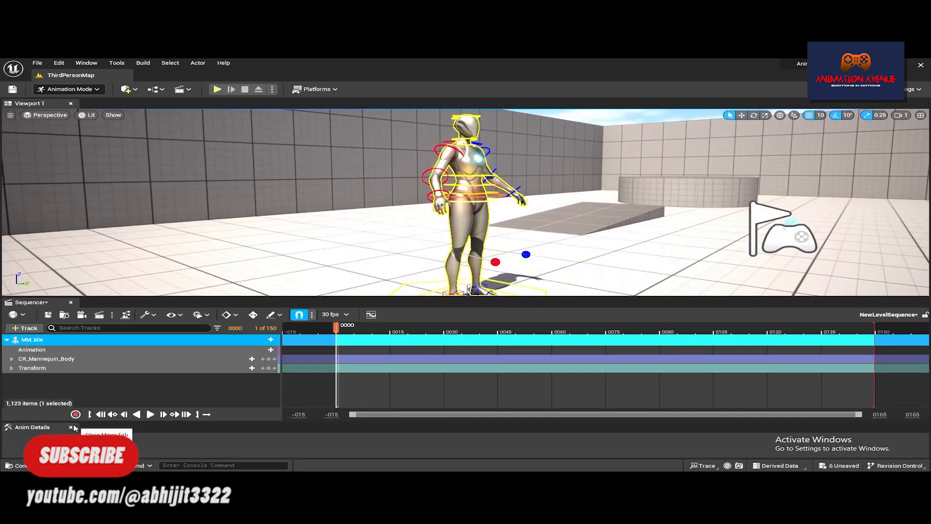
left_click(72, 427)
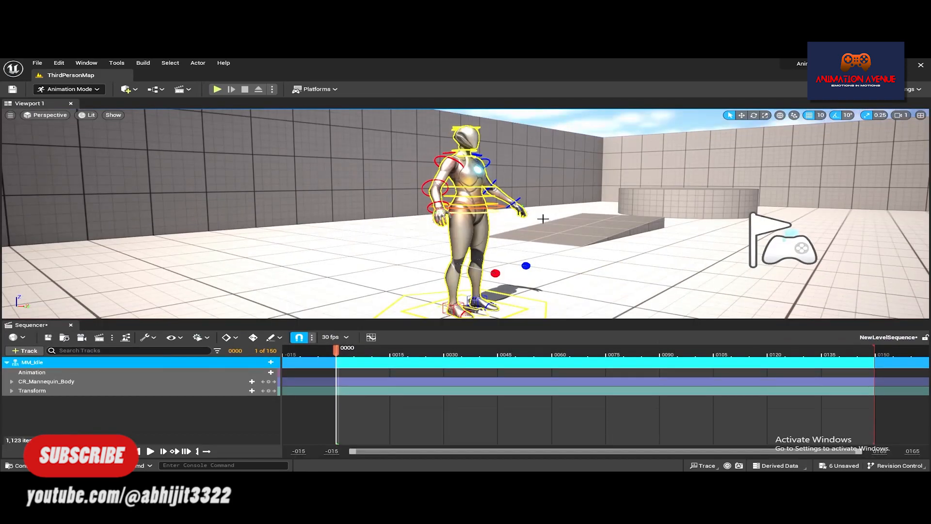
Select the mannequin's right upper arm control, upperarm_r_fk_ctrl, and rotate it to raise the arm above the head.
scroll(517, 223, "down", 2)
mouse_move(535, 221)
left_mouse_down("alt")
mouse_move(374, 243)
mouse_move(540, 249)
mouse_move(630, 231)
mouse_move(758, 232)
mouse_move(424, 229)
mouse_move(560, 219)
mouse_move(617, 252)
mouse_move(514, 242)
mouse_move(486, 224)
mouse_move(515, 222)
mouse_move(501, 195)
mouse_move(405, 228)
mouse_move(528, 223)
left_mouse_up("alt")
scroll(492, 227, "up", 2)
middle_click_drag(476, 198, 475, 225, "alt")
scroll(508, 200, "up", 5)
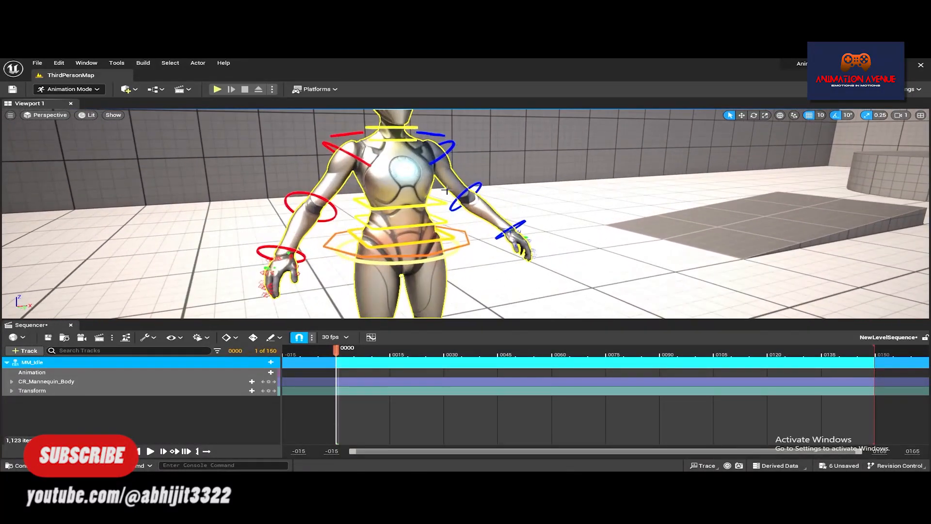
middle_click_drag(446, 191, 486, 212, "alt")
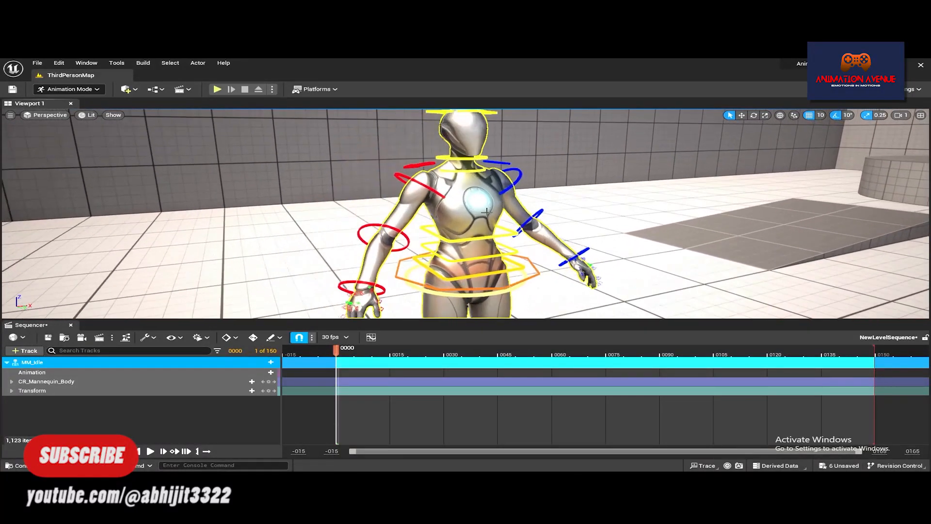
left_click(431, 191)
left_click_drag(509, 203, 454, 207, "alt")
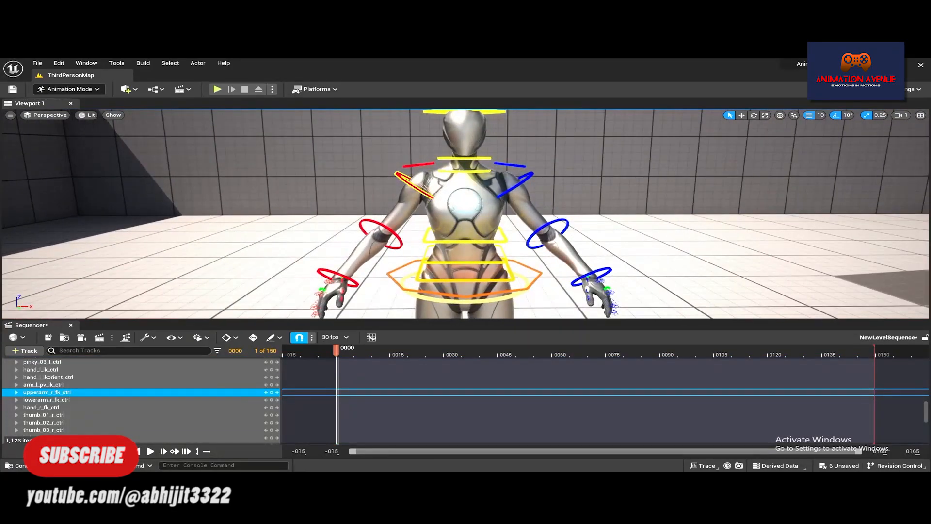
key("e")
left_click_drag(566, 226, 433, 209, "alt")
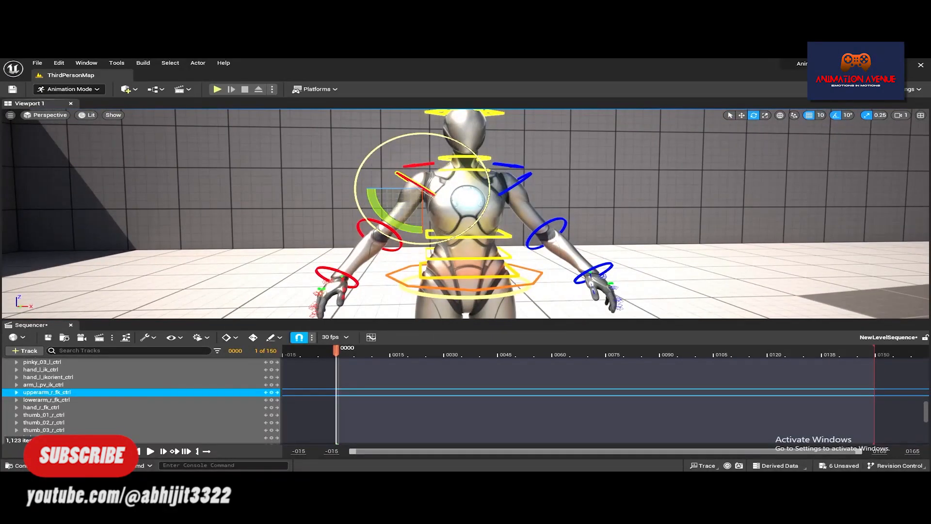
middle_click_drag(433, 209, 430, 261, "alt")
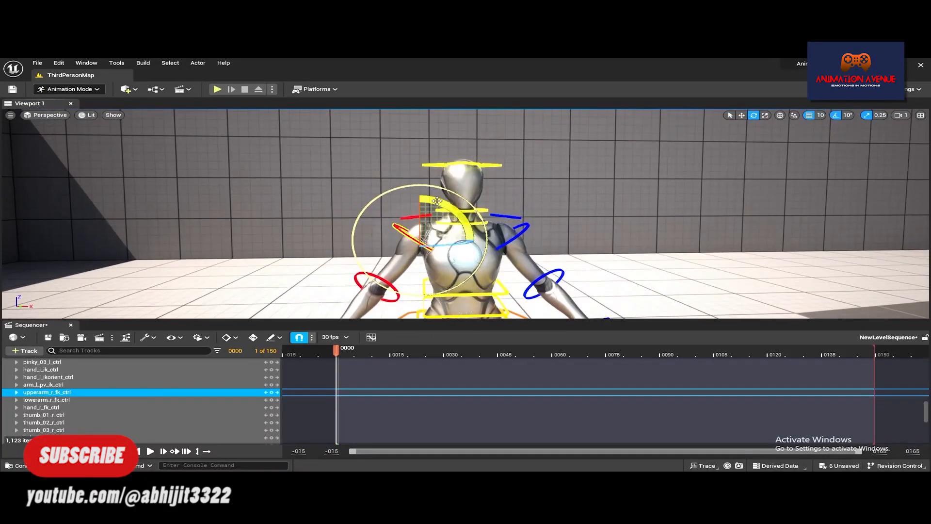
left_click_drag(437, 201, 467, 459)
Rotate the raised right upper arm slightly outward from the head and key upperarm_r_fk_ctrl at frame 0000.
left_click_drag(454, 285, 530, 228, "alt")
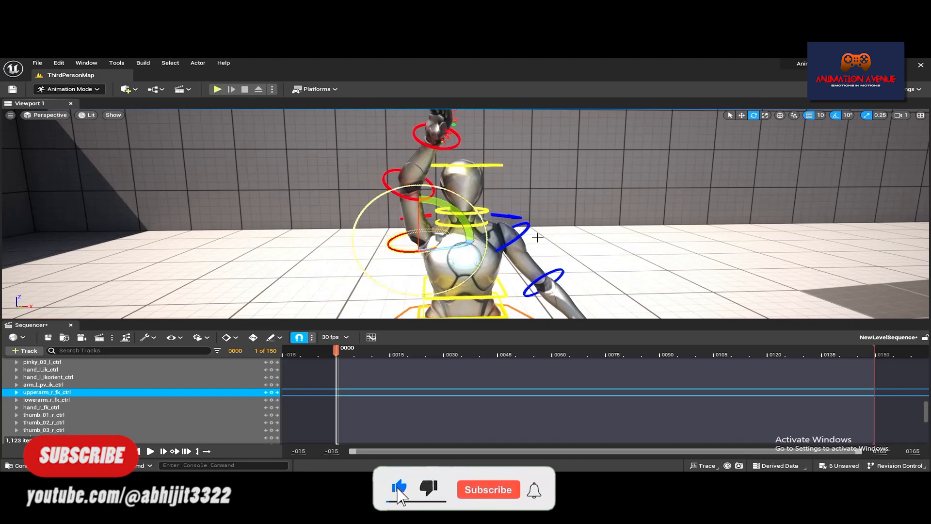
left_click_drag(469, 217, 459, 203)
left_click_drag(547, 235, 529, 230, "alt")
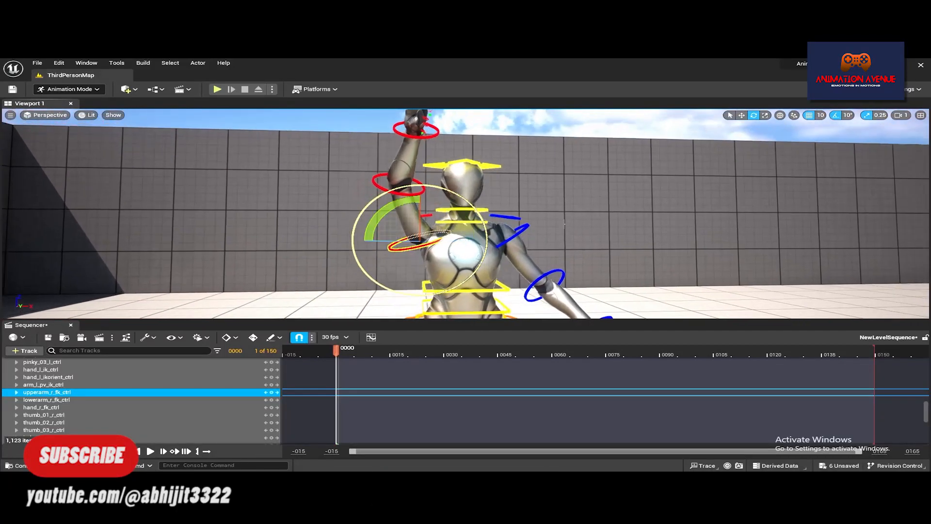
left_click(272, 392)
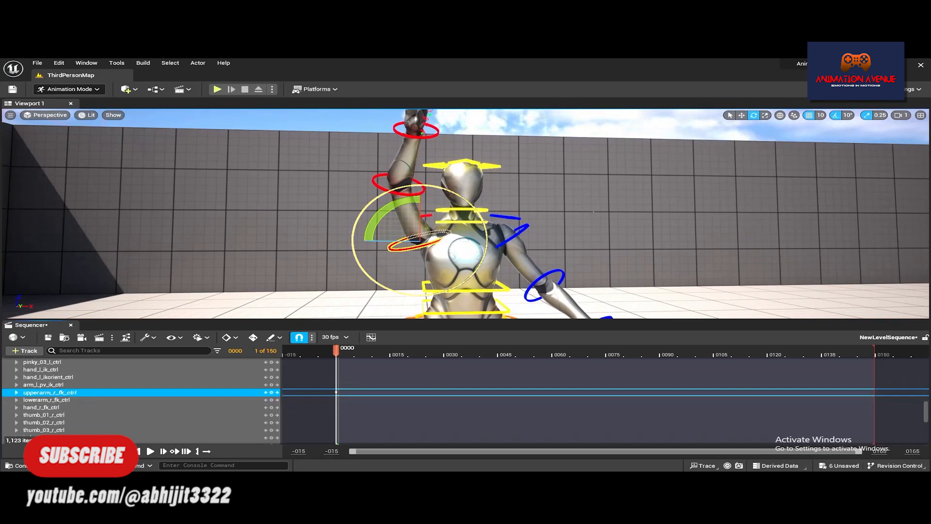
Duplicate the frame 0000 key of upperarm_r_fk_ctrl and place the copy at frame 0030.
right_click(337, 392)
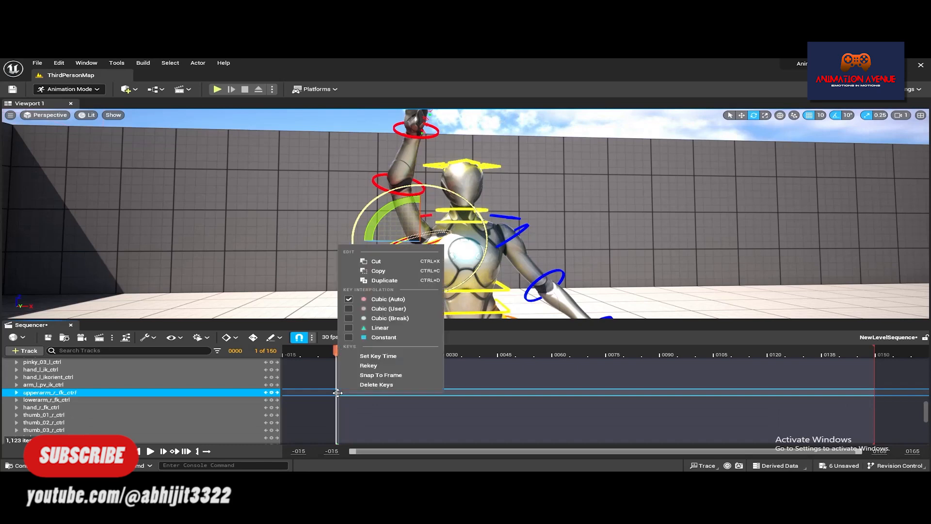
left_click(385, 281)
left_click_drag(337, 392, 446, 398)
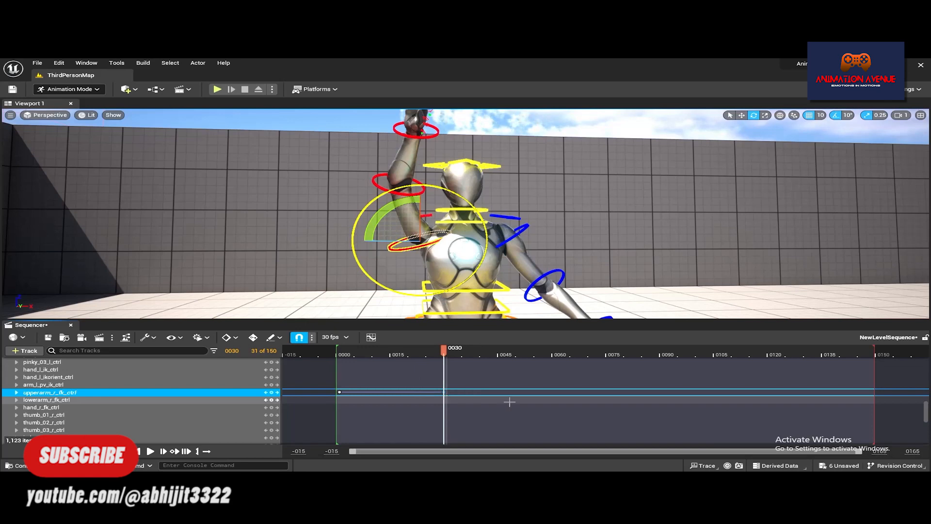
At frame 0015, rotate the right upper arm inward toward the head and key upperarm_r_fk_ctrl.
left_click_drag(399, 354, 392, 356)
scroll(466, 213, "down", 2)
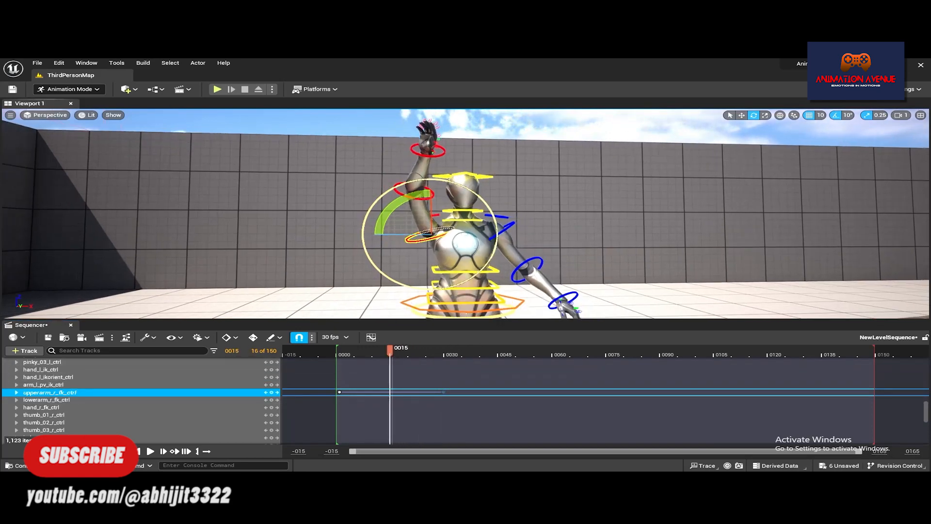
scroll(466, 214, "down", 2)
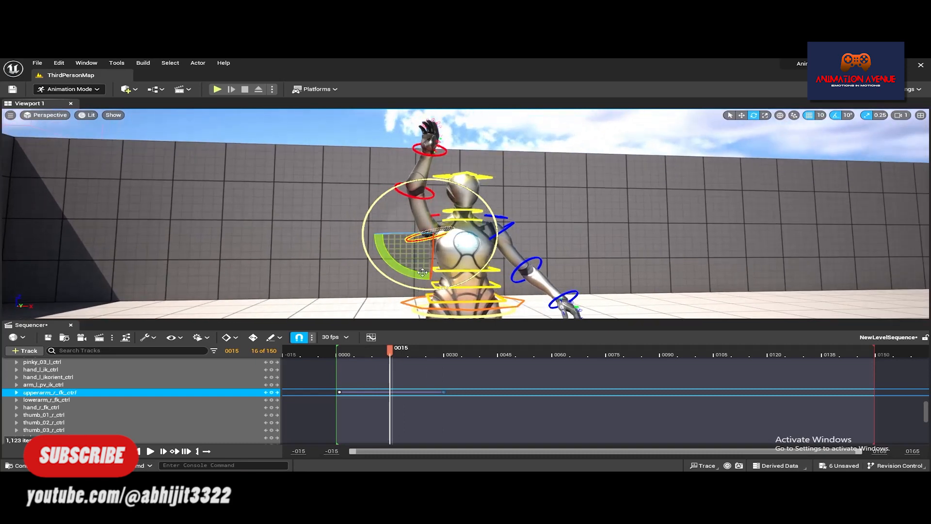
left_click_drag(382, 252, 451, 261)
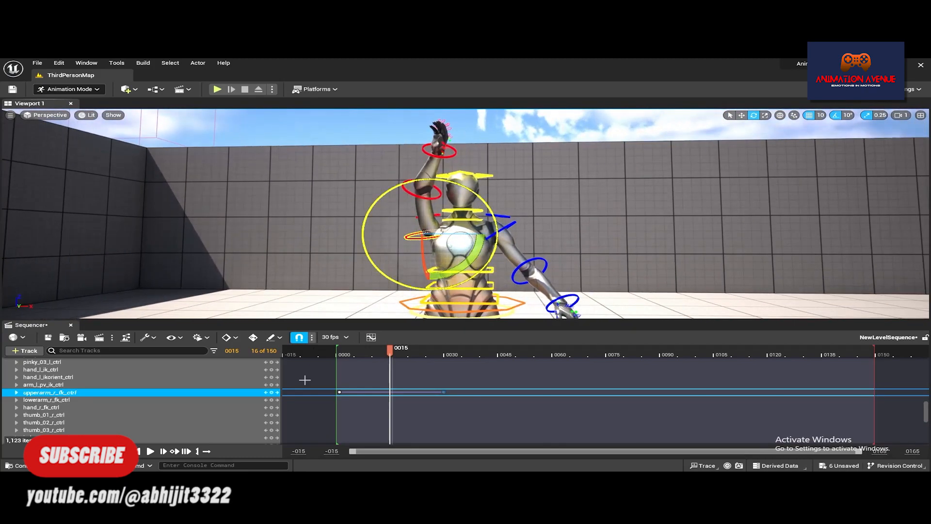
left_click(272, 392)
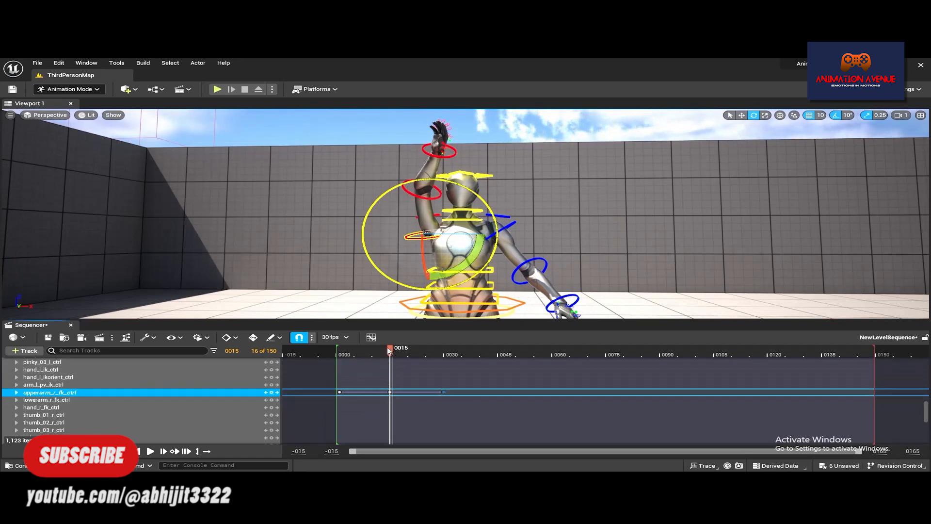
Scrub the sequence back to frame 0002 and collapse the CR_Mannequin_Body track.
left_click_drag(390, 348, 343, 347)
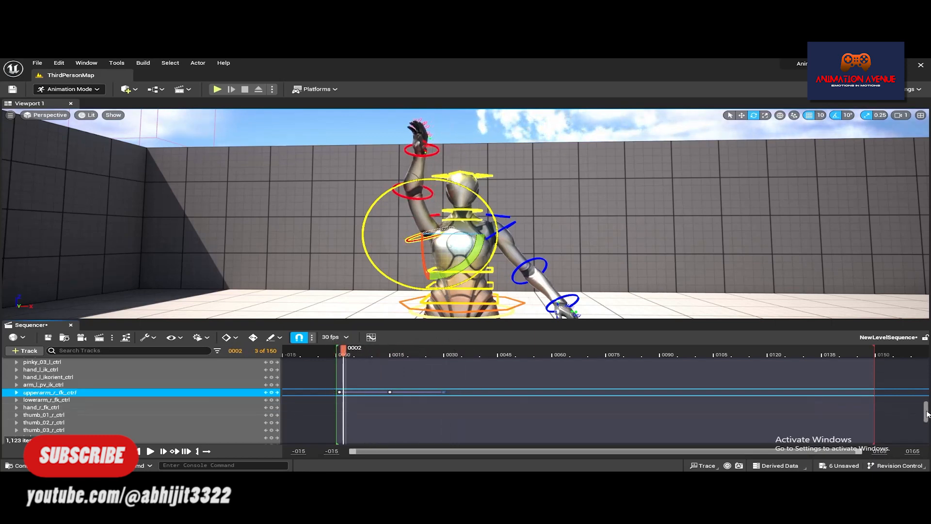
left_click_drag(926, 413, 926, 377)
scroll(30, 388, "up", 10)
left_click(15, 385)
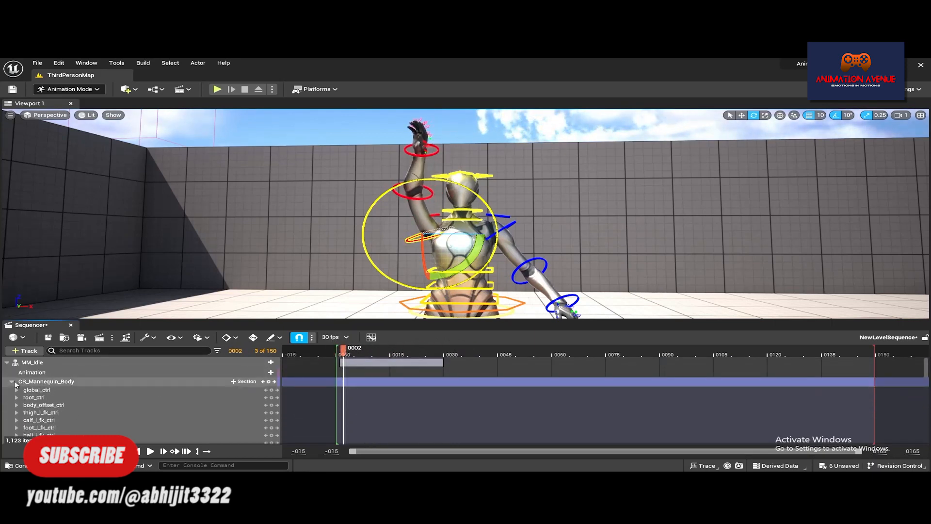
left_click(12, 382)
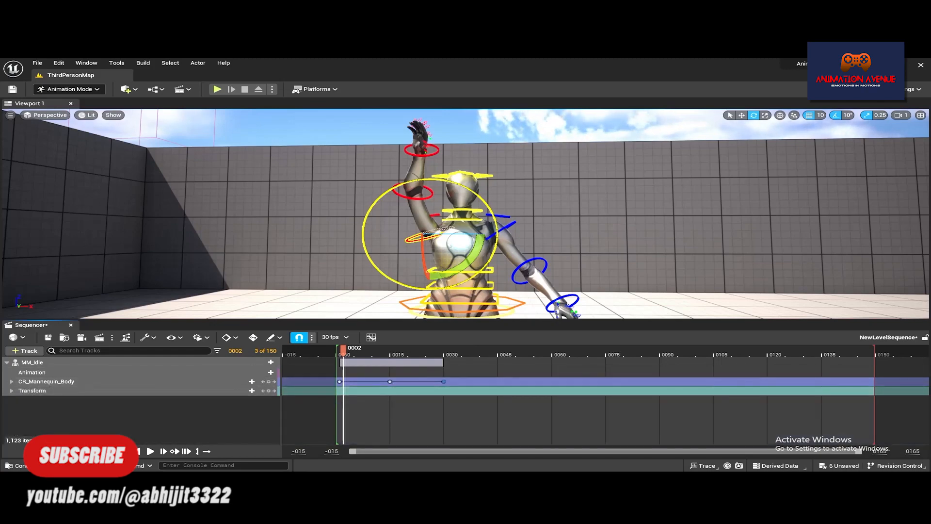
Bake the MM_Idle track to an animation sequence named SK_Mannequin_Sequence in the Content folder with the default export options.
right_click_drag(618, 253, 673, 262)
scroll(596, 242, "down", 3)
middle_click_drag(596, 242, 596, 264)
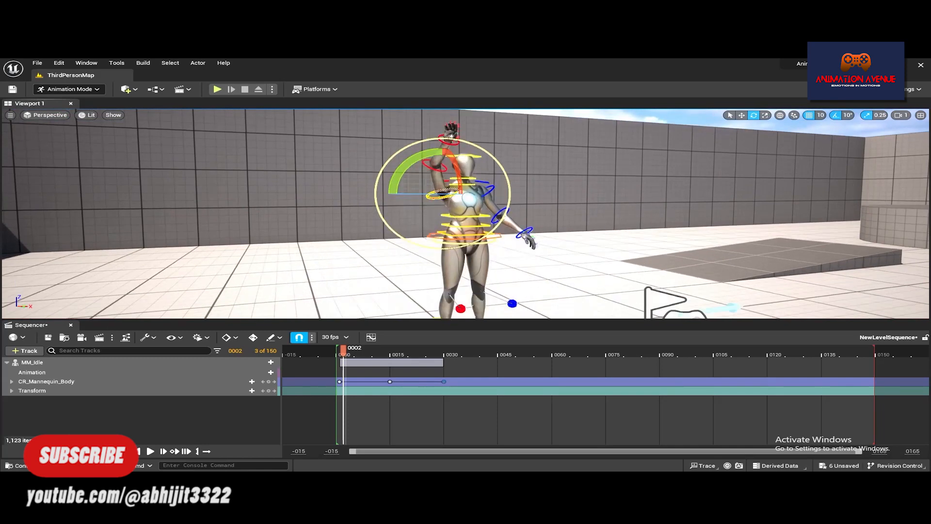
key("q")
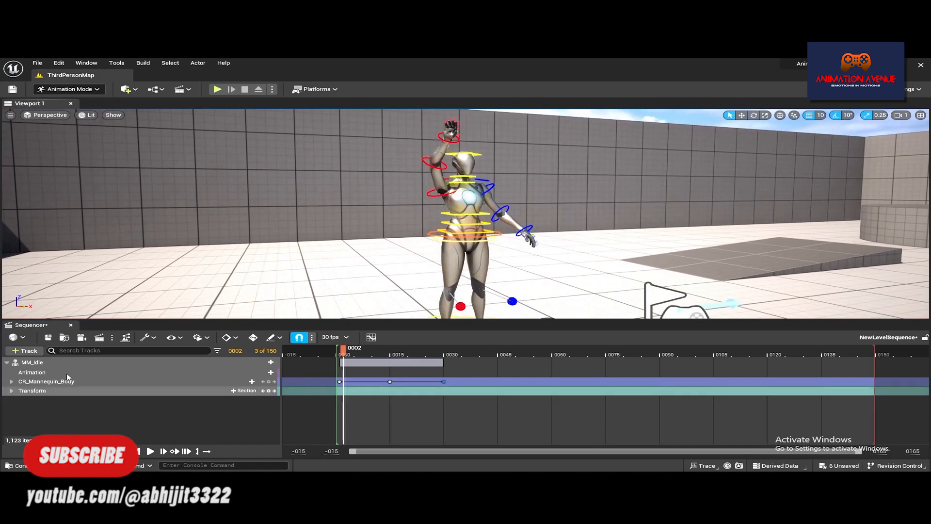
left_click(61, 364)
right_click(61, 362)
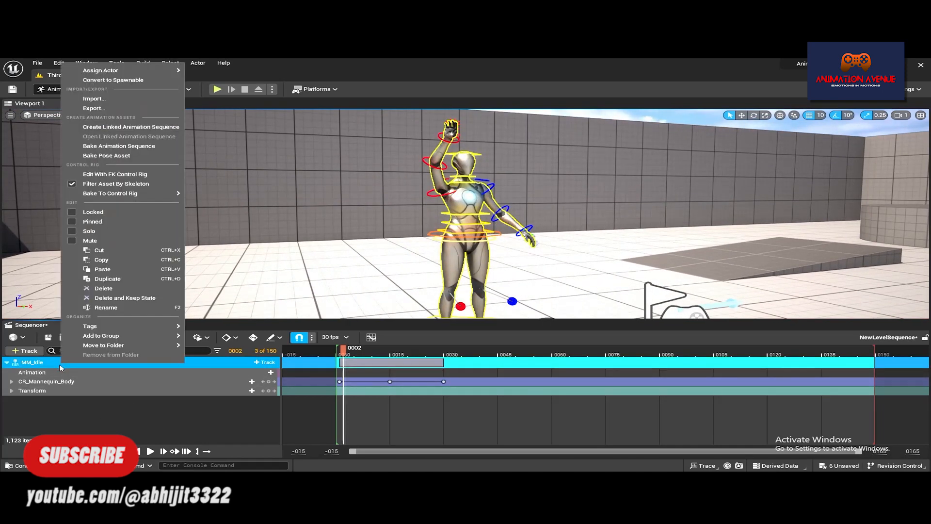
left_click(140, 148)
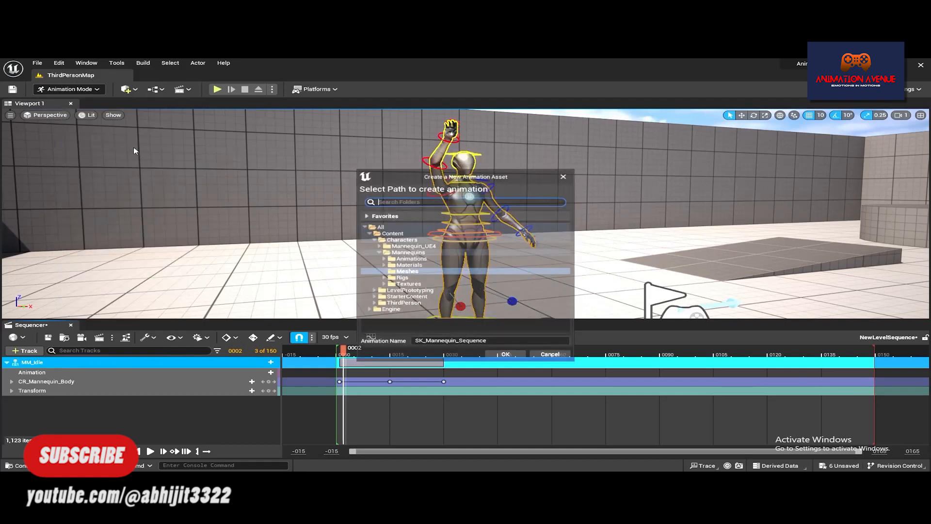
left_click(404, 234)
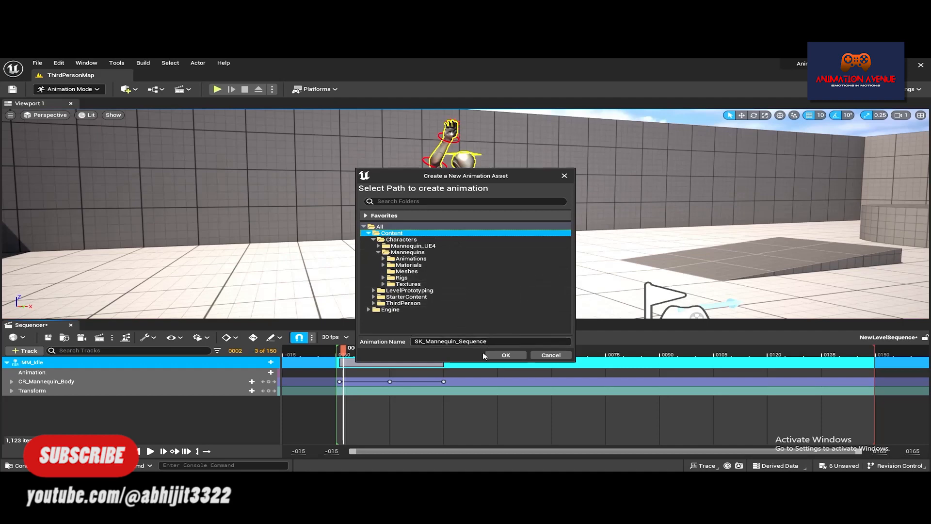
left_click(504, 355)
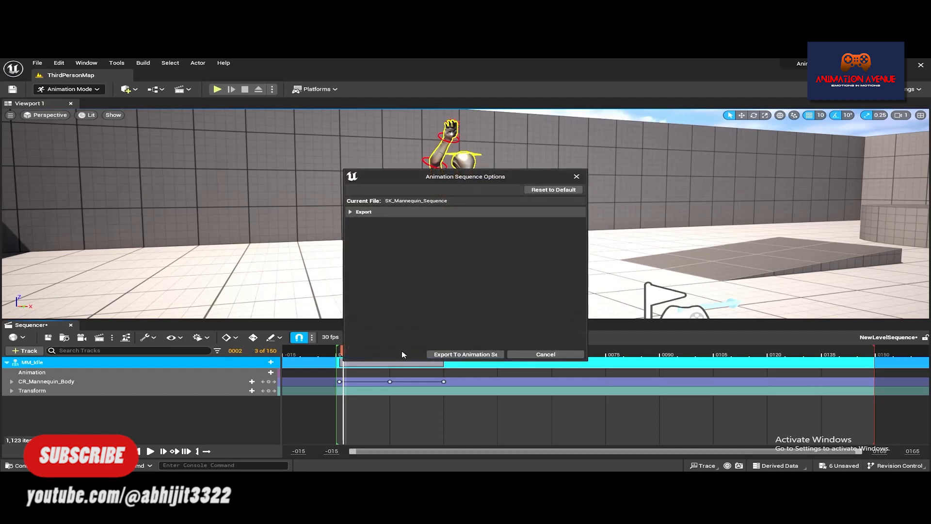
left_click(463, 355)
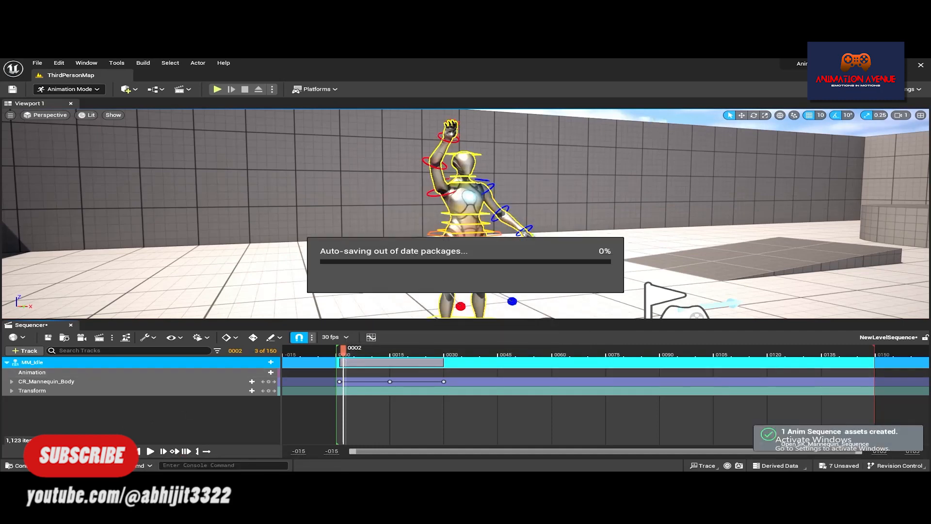
Open SK_Mannequin_Sequence from the Content folder, pause its playback, scrub through the early frames to review the arm motion, and close it.
left_click(21, 465)
left_click(47, 375)
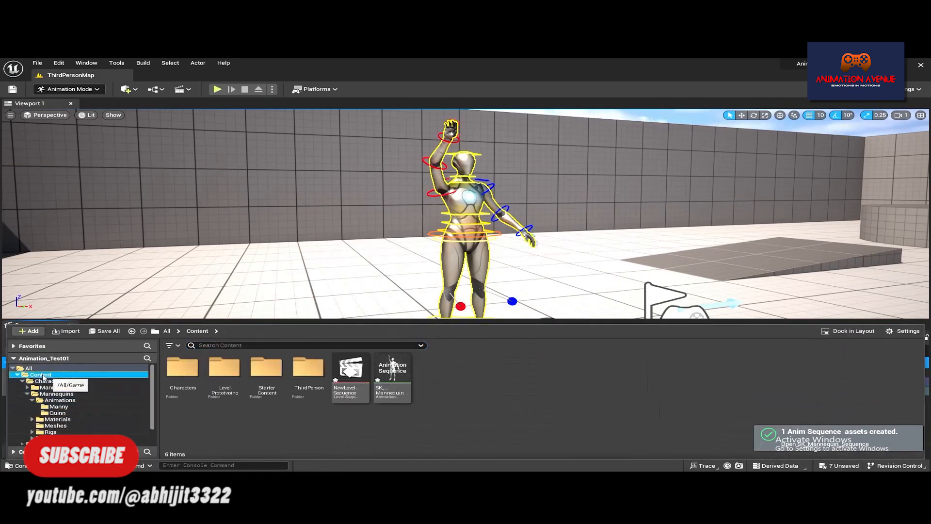
double_click(392, 378)
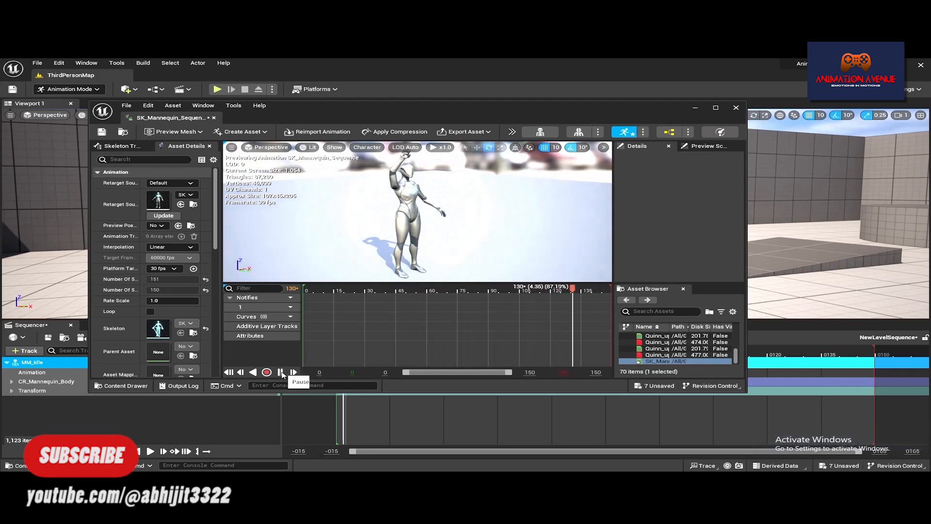
left_click(280, 372)
left_click_drag(316, 290, 369, 291)
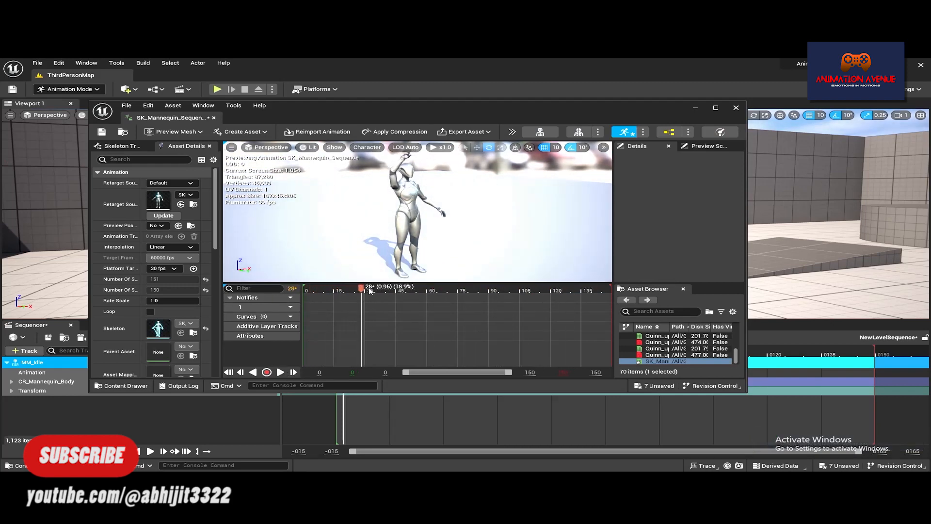
left_click_drag(309, 289, 370, 291)
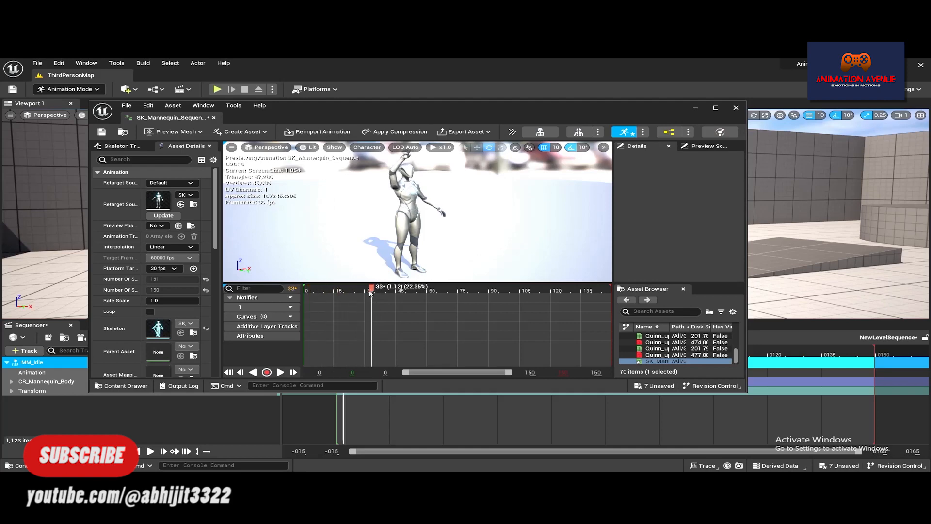
left_click_drag(308, 293, 356, 296)
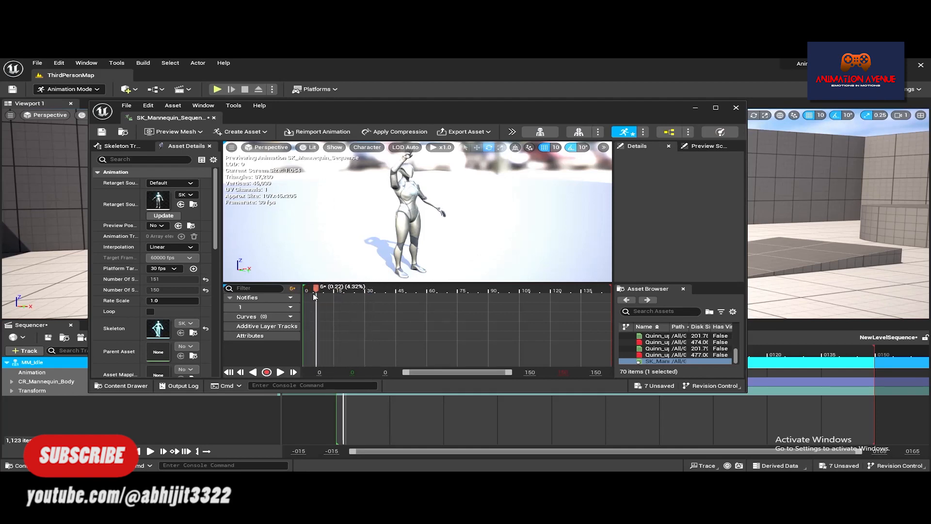
left_click(736, 108)
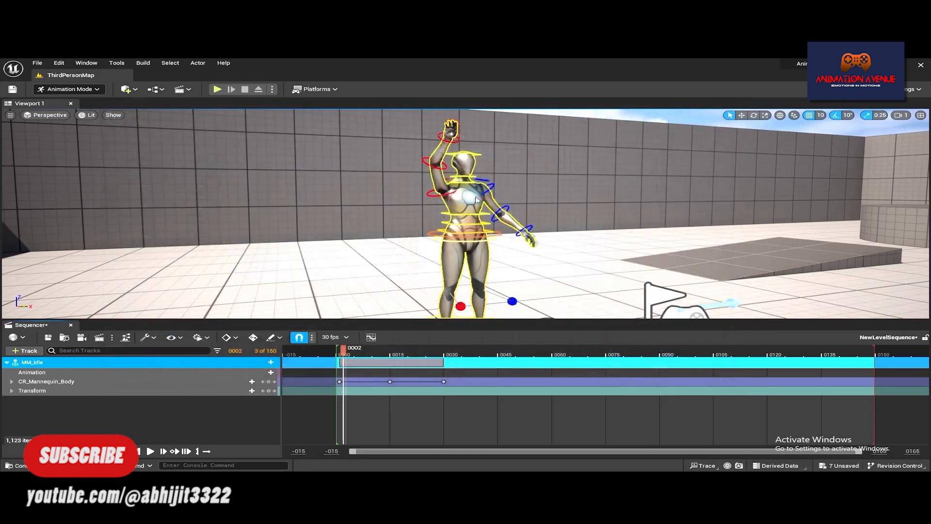
scroll(594, 231, "down", 4)
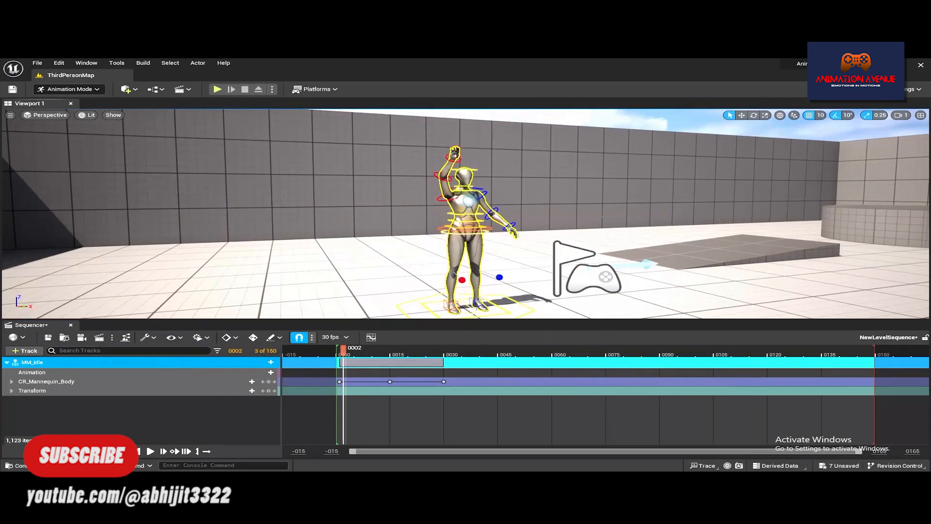
left_click_drag(602, 217, 623, 230, "alt")
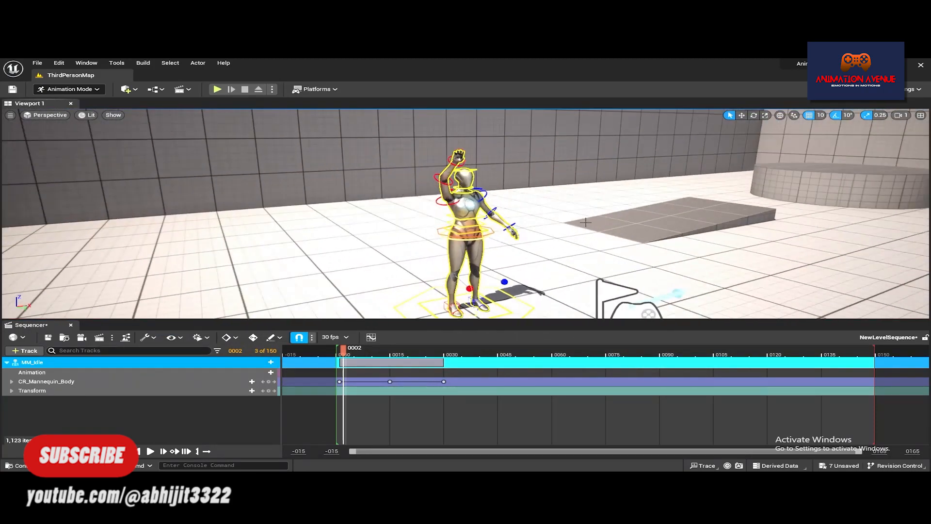
middle_click_drag(551, 218, 544, 217, "alt")
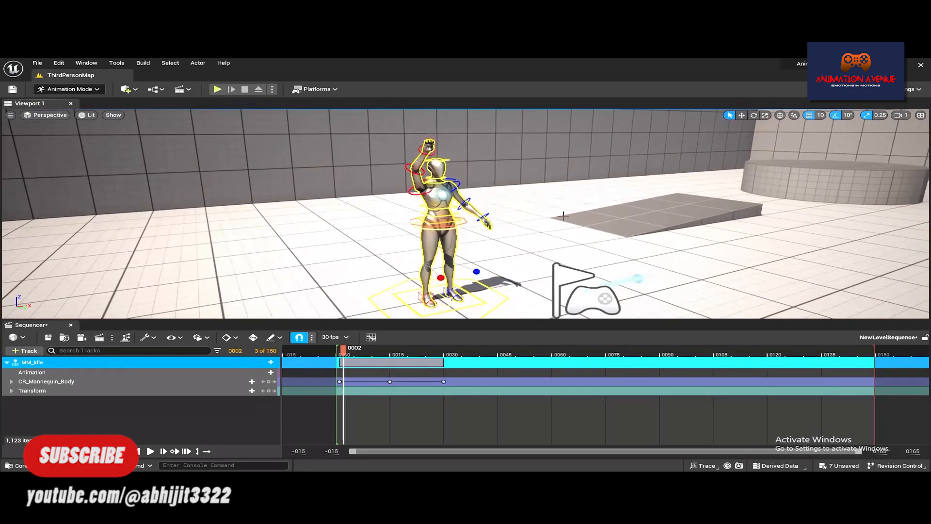
left_click_drag(508, 230, 528, 231, "alt")
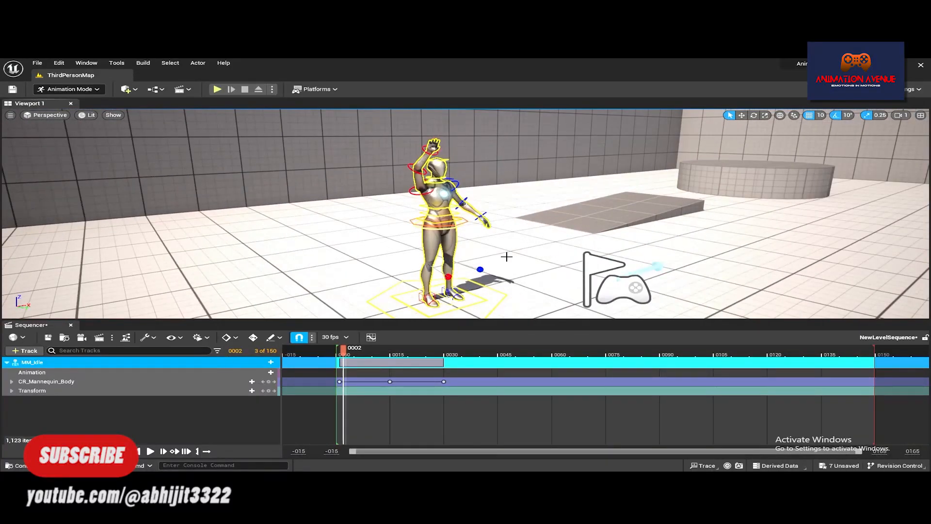
scroll(505, 257, "down", 2)
left_click_drag(485, 239, 378, 241, "alt")
scroll(460, 246, "up", 2)
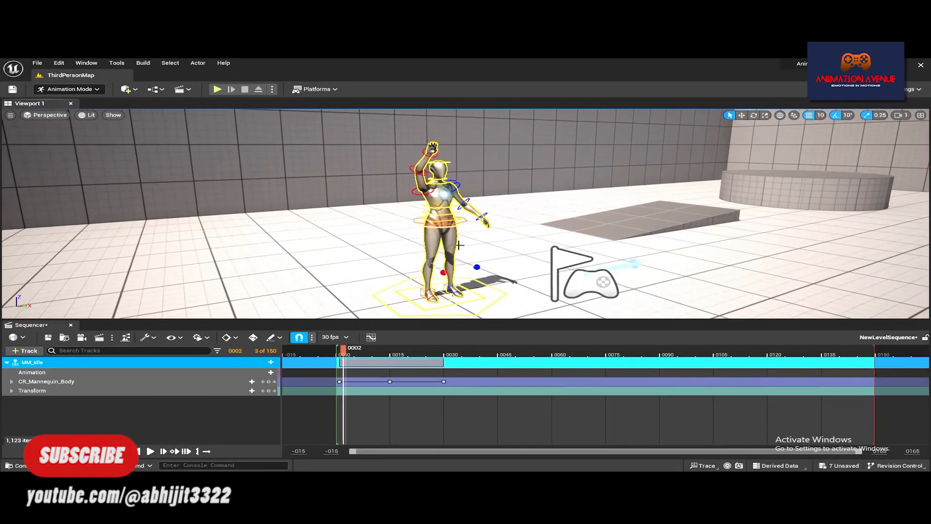
middle_click_drag(484, 246, 486, 232, "alt")
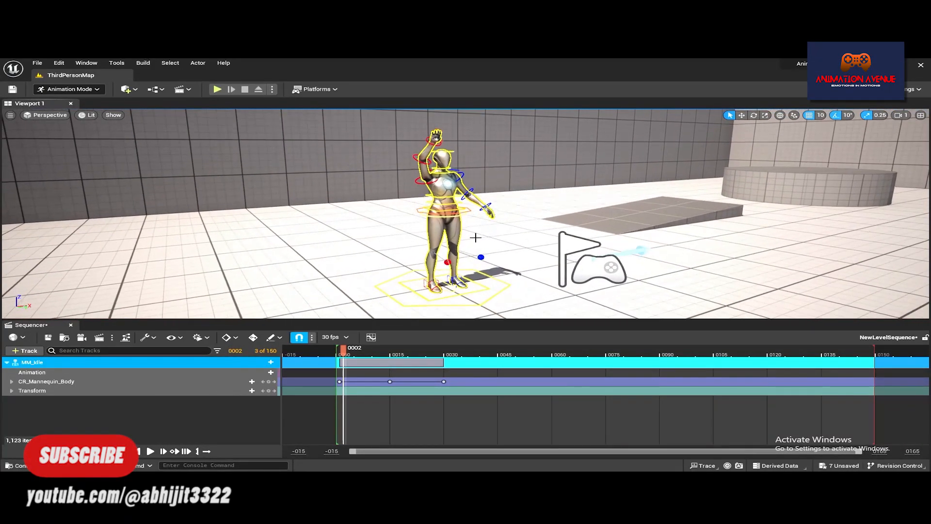
left_click_drag(476, 237, 507, 226, "alt")
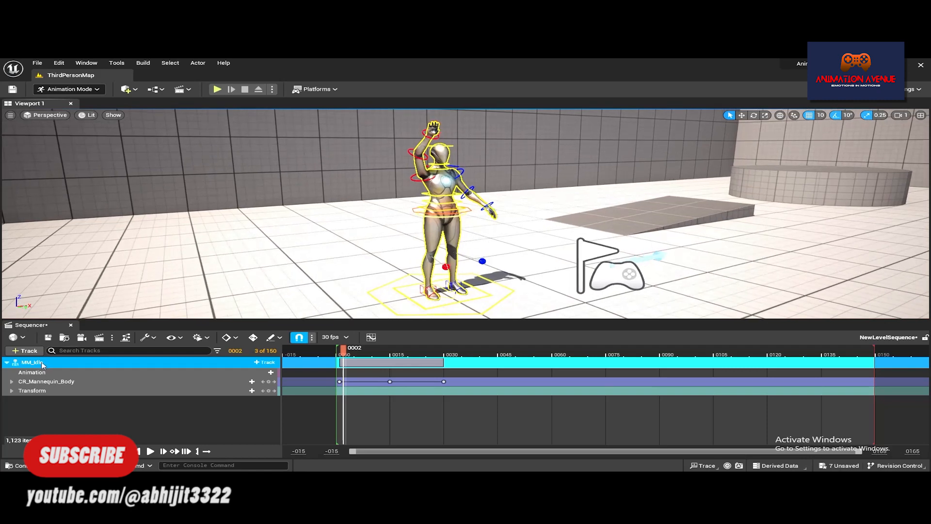
Delete the MM_Idle track from the sequence and add the MM_Idle actor again as a fresh track.
key("Delete")
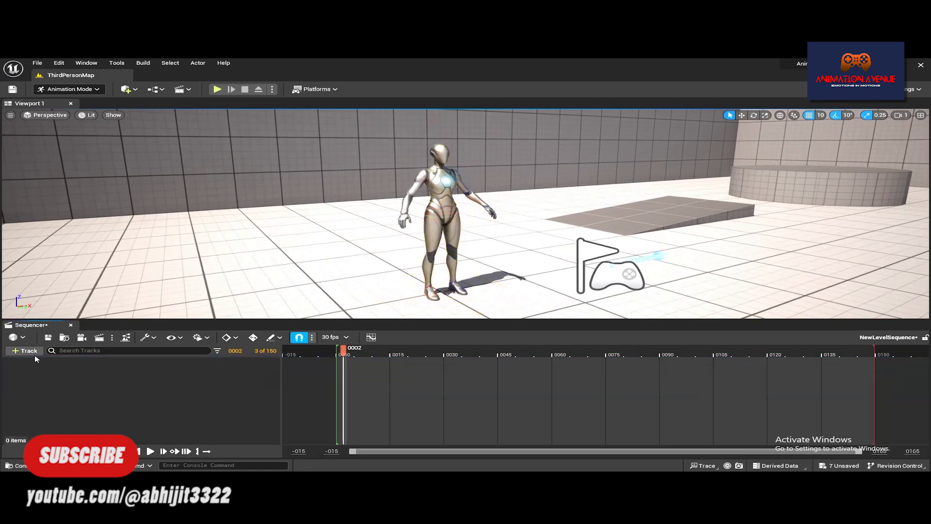
left_click(33, 352)
mouse_move(110, 218)
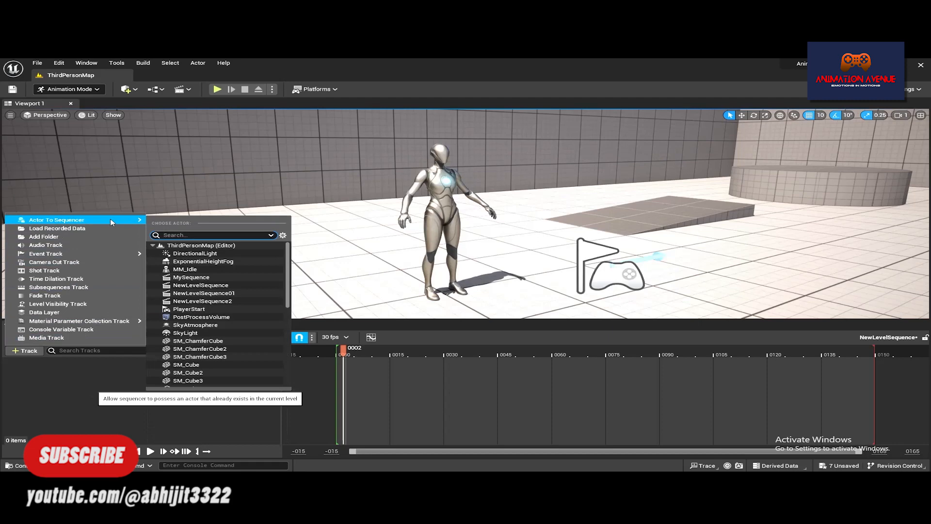
left_click(189, 269)
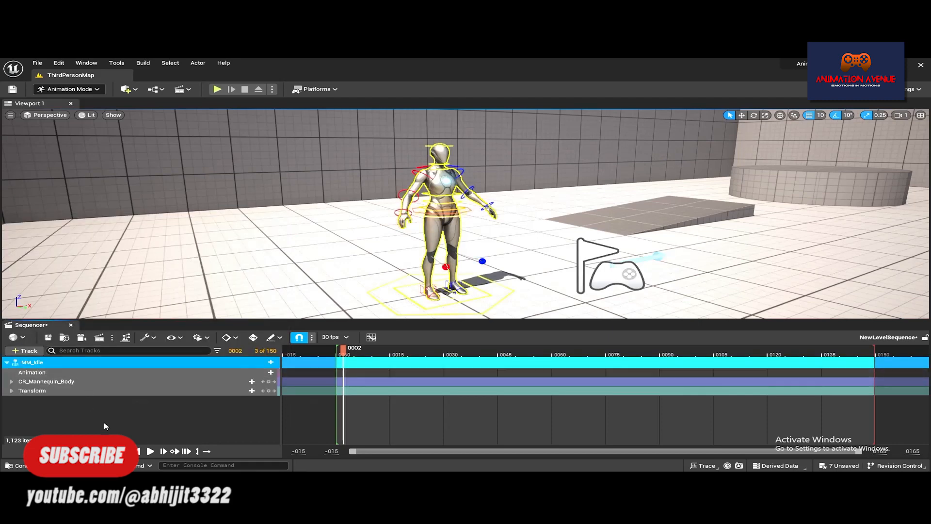
Delete the CR_Mannequin_Body track from MM_Idle and add the MF_Walk_Fwd animation to its Animation track.
left_click(58, 382)
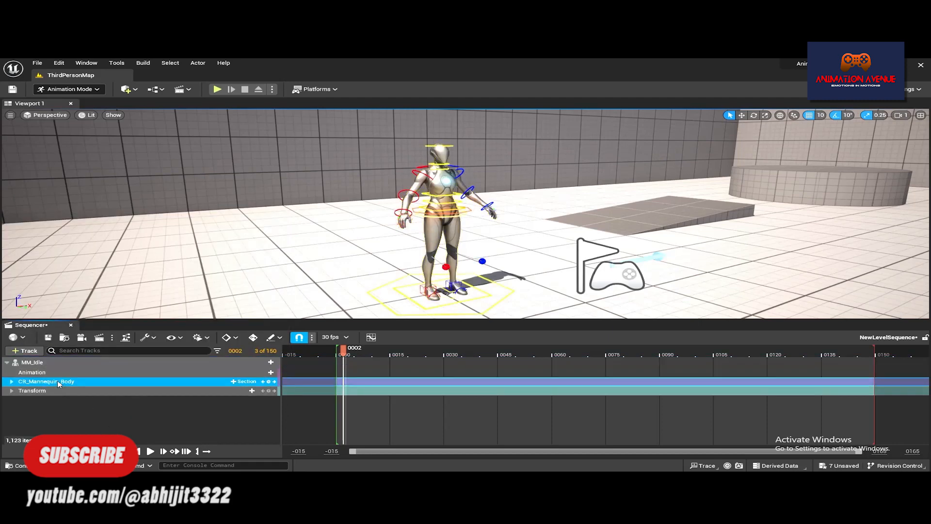
key("Delete")
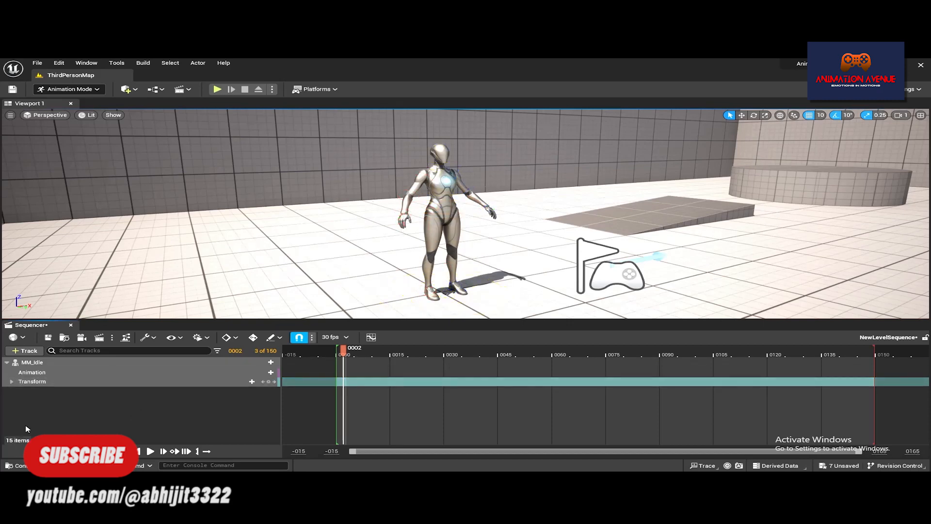
left_click(267, 371)
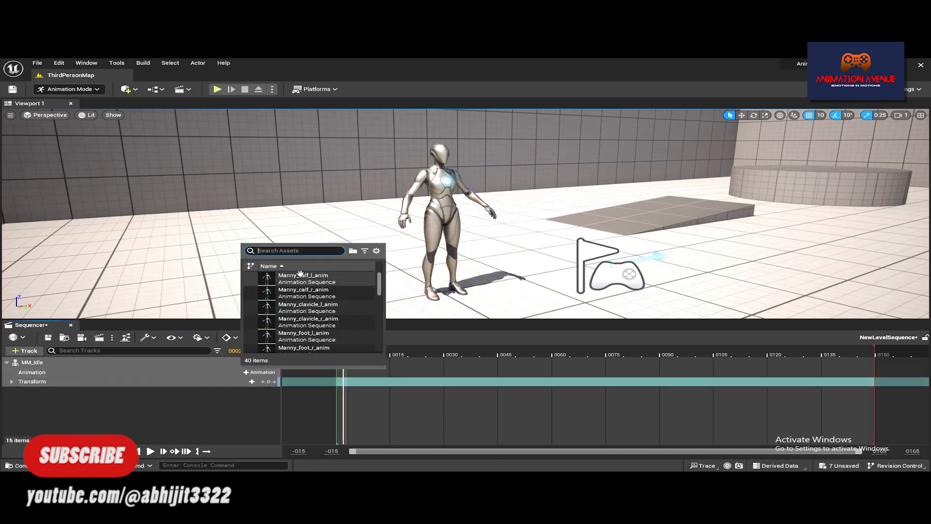
type("walk")
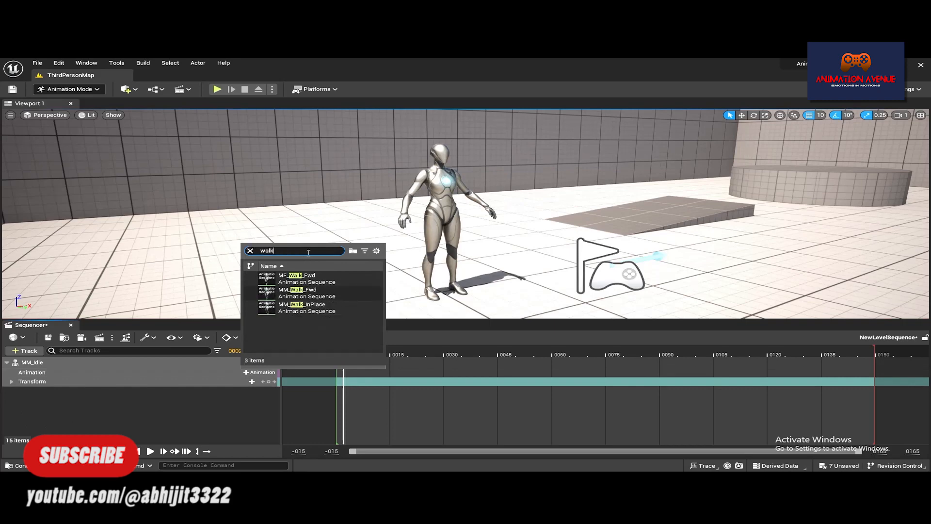
left_click(297, 278)
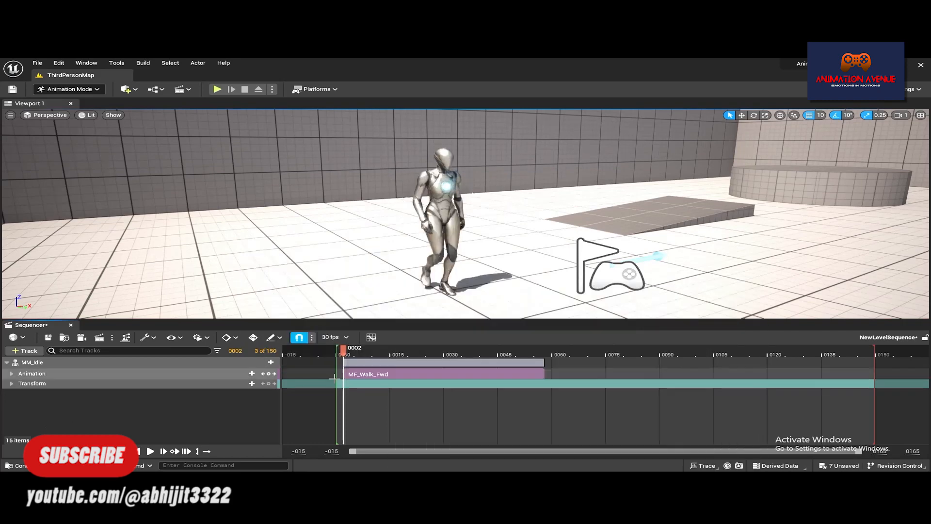
Align the MF_Walk_Fwd clip and playback range from frame 0 to the clip's end, and scrub to frame 0037.
left_click_drag(472, 376, 457, 376)
left_click_drag(833, 350, 544, 388)
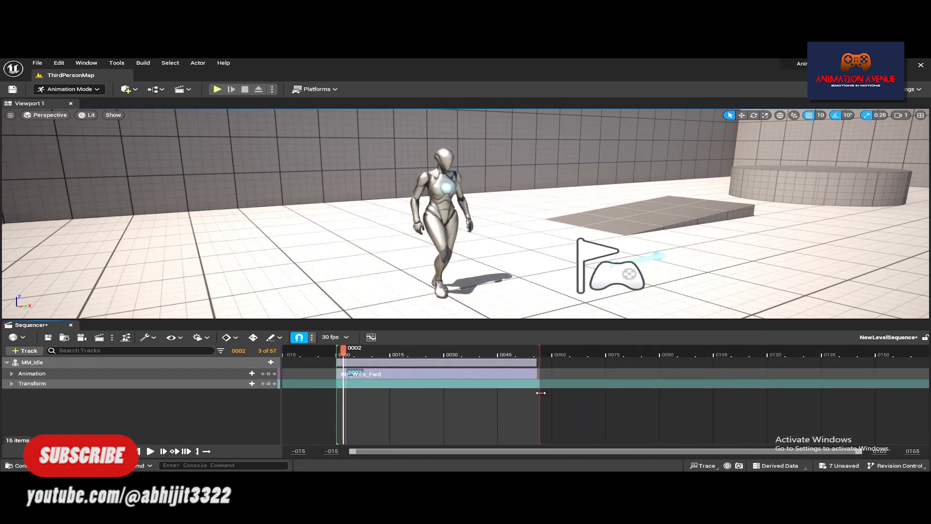
left_click_drag(345, 355, 472, 355)
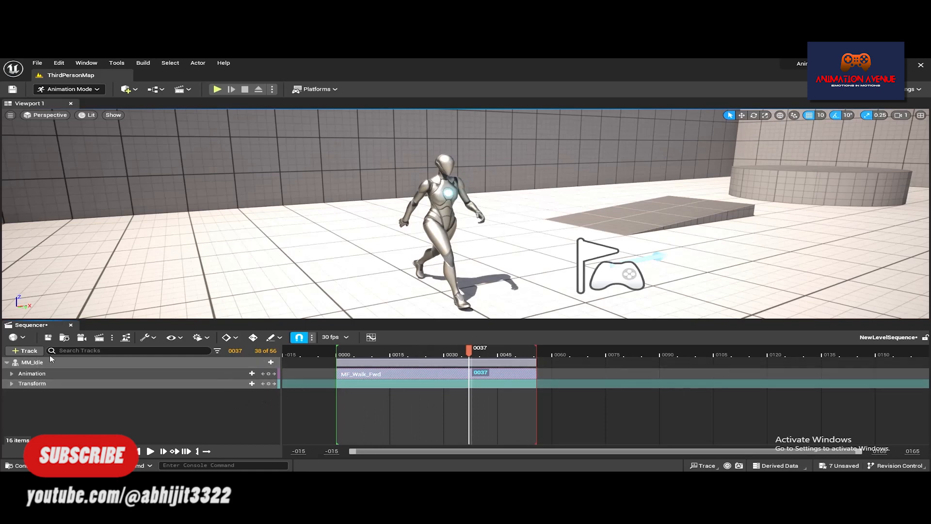
Bake the MM_Idle walk animation to the CR_Mannequin_Body control rig with the default baking options.
left_click(69, 364)
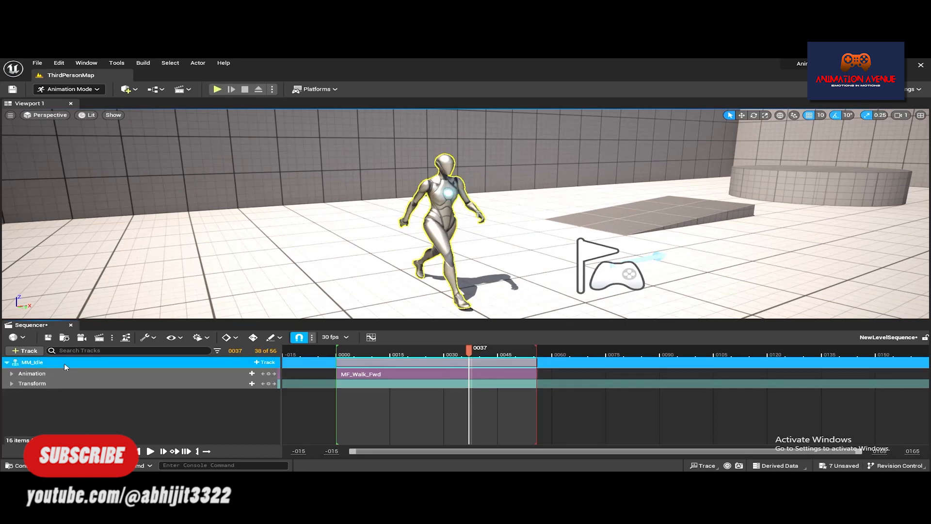
right_click(65, 364)
mouse_move(136, 194)
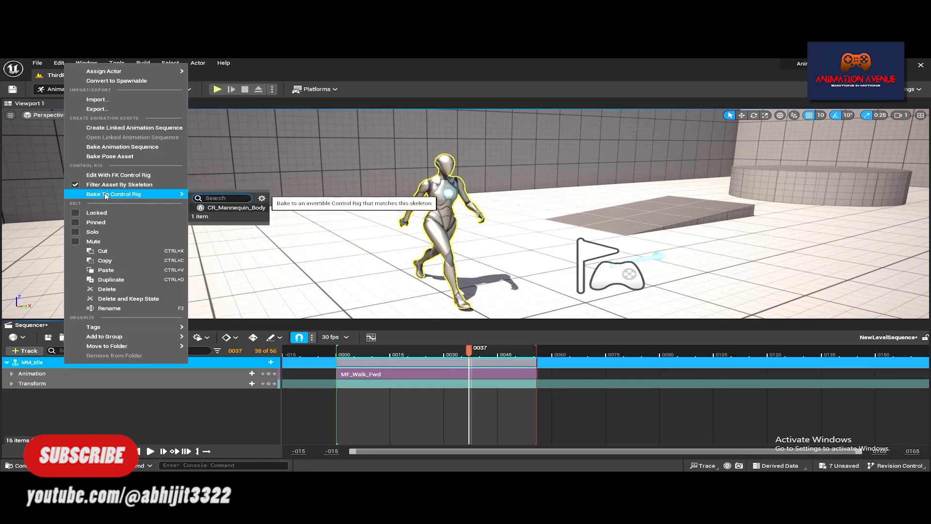
left_click(221, 208)
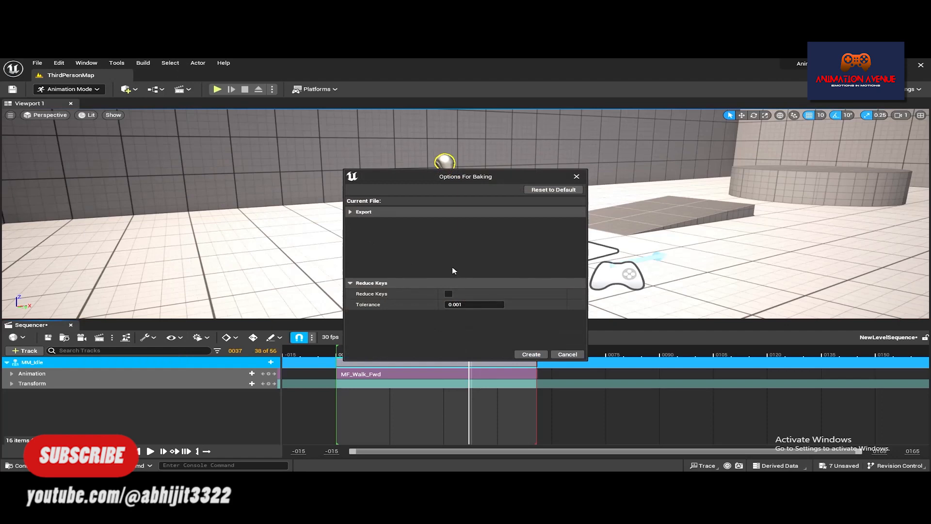
left_click(517, 356)
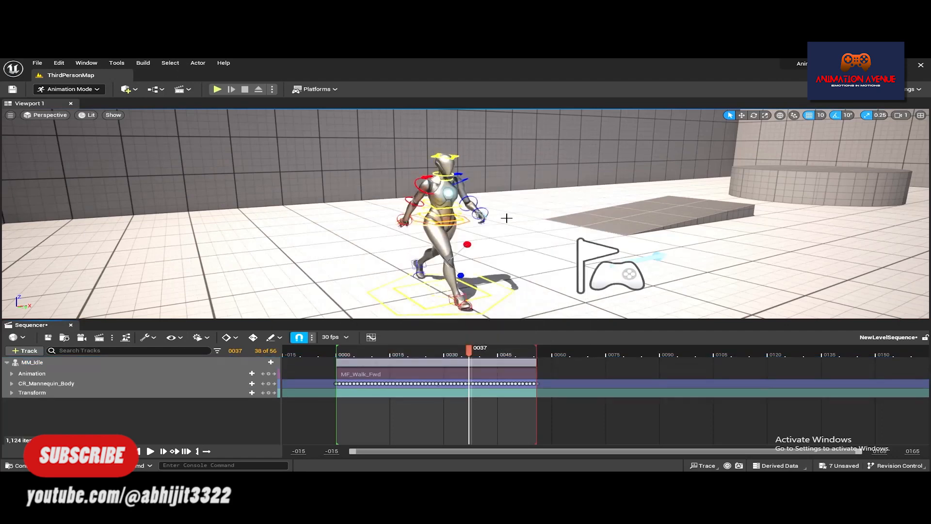
Select the mannequin's head_ctrl and rotate it to tilt the head back at frame 0037.
left_click_drag(496, 226, 519, 233, "alt")
scroll(524, 209, "up", 6)
scroll(521, 215, "up", 5)
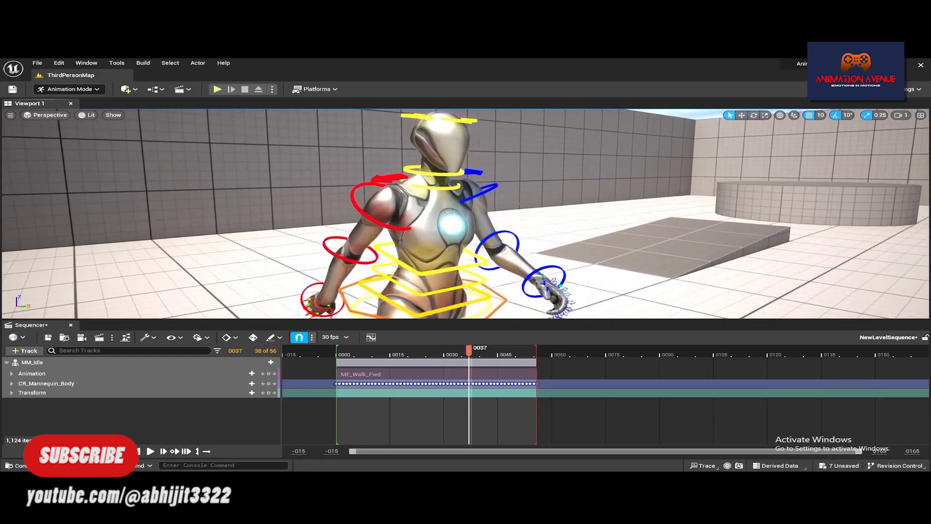
left_click_drag(582, 220, 504, 193, "alt")
scroll(563, 197, "down", 3)
left_click(487, 184)
key("e")
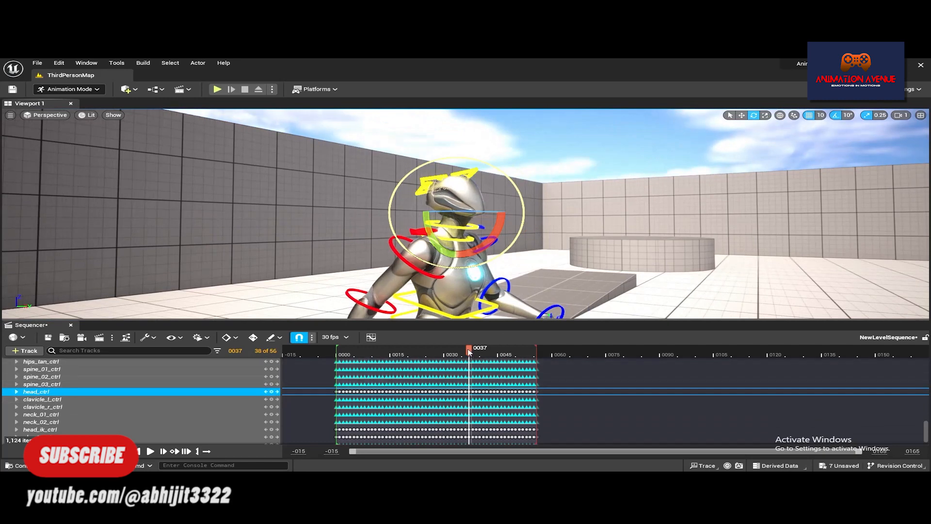
At frame 0030, rotate upperarm_r_fk_ctrl to swing the mannequin's right arm outward from the body.
left_click_drag(468, 352, 446, 353)
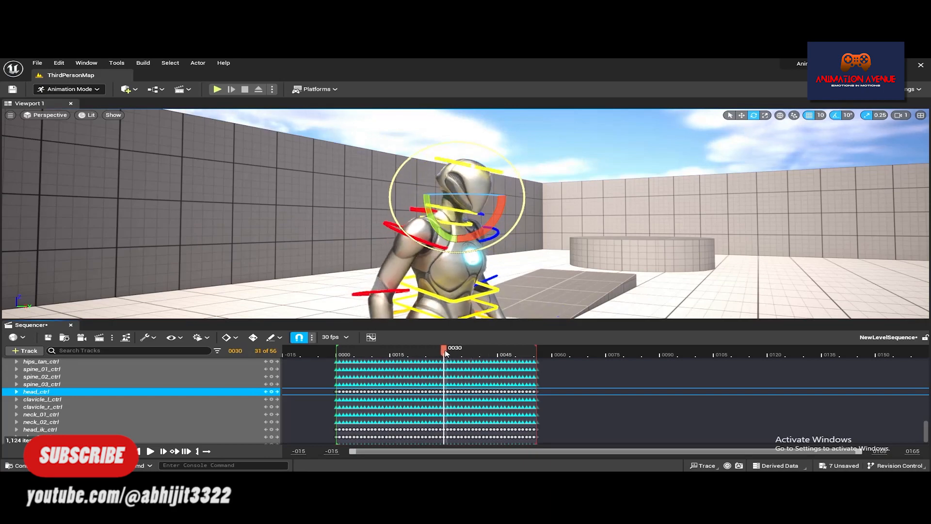
left_click_drag(553, 242, 461, 243, "alt")
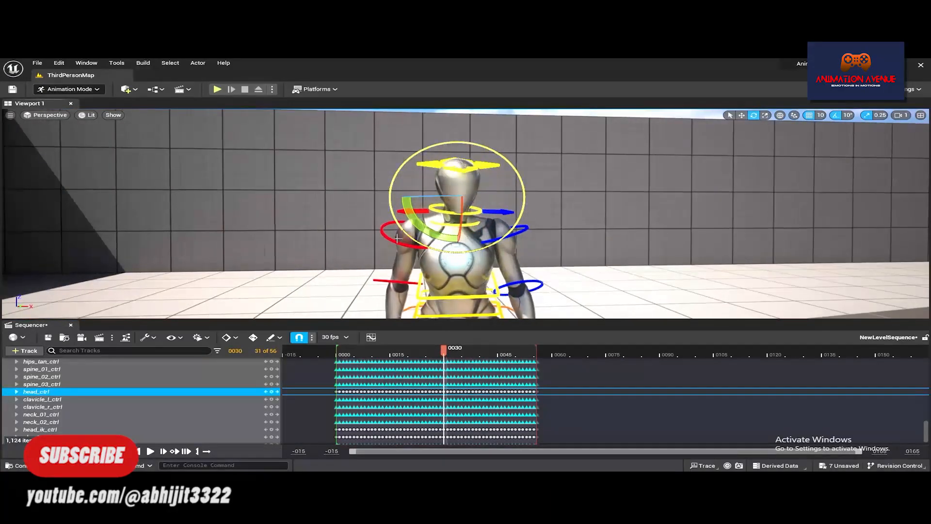
left_click(401, 236)
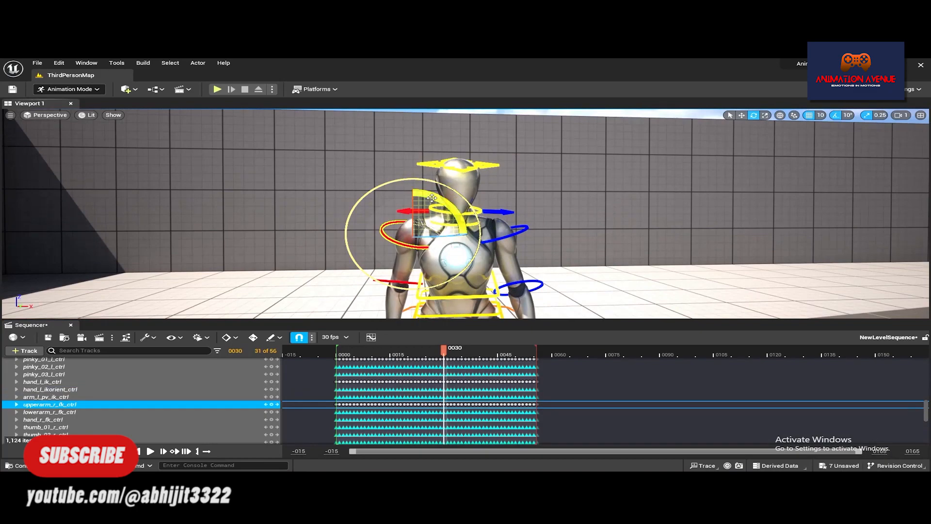
left_click_drag(434, 197, 453, 212)
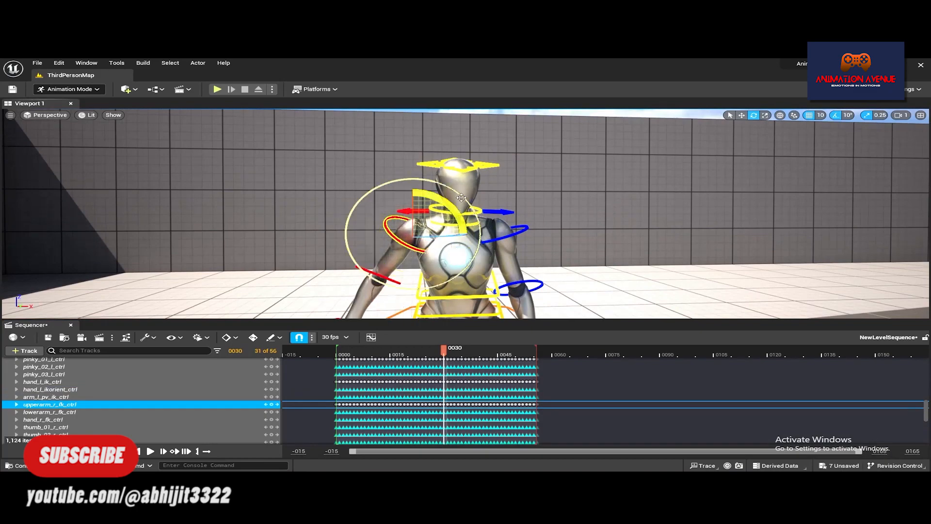
scroll(453, 212, "down", 4)
middle_click_drag(453, 211, 458, 242)
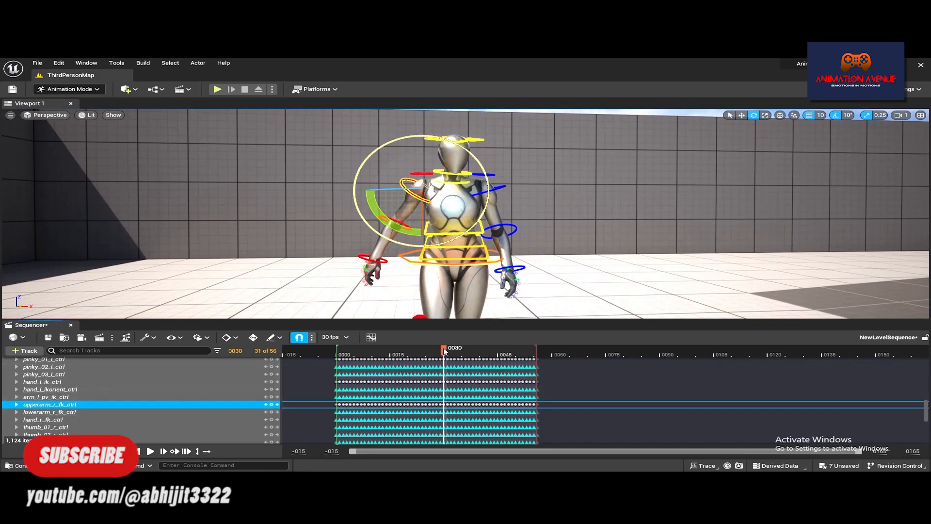
Scrub the sequence to frame 0035 to check the arm motion and collapse the CR_Mannequin_Body track.
mouse_move(444, 351)
left_mouse_down()
mouse_move(431, 351)
mouse_move(487, 350)
mouse_move(462, 350)
left_mouse_up()
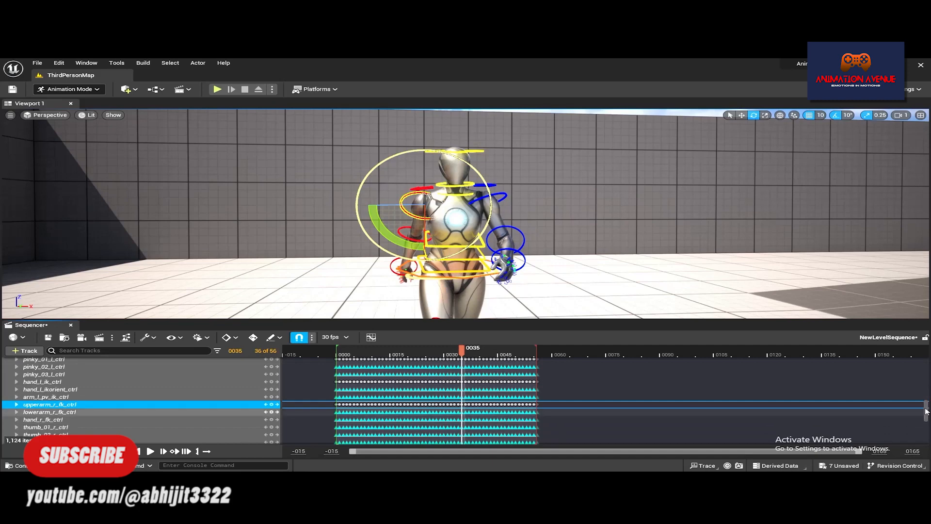
left_click_drag(926, 411, 928, 362)
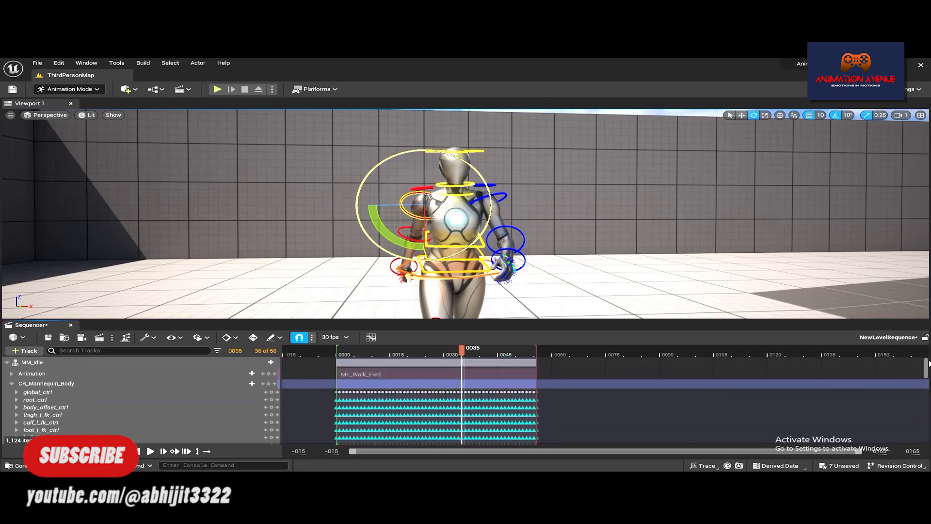
left_click(12, 383)
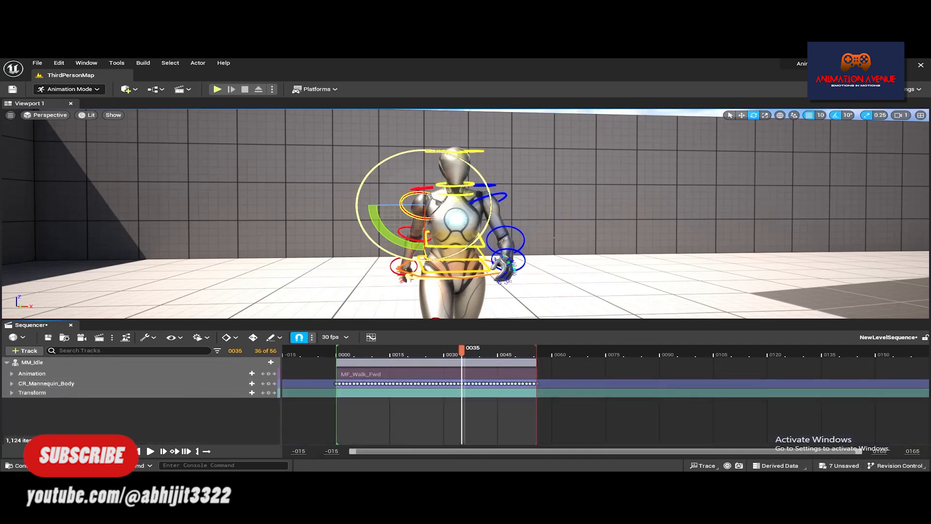
Bake the MM_Idle track to an animation sequence named SK_Mannequin_Sequence_01 in the Content folder with the default export options.
left_click_drag(554, 234, 665, 233, "alt")
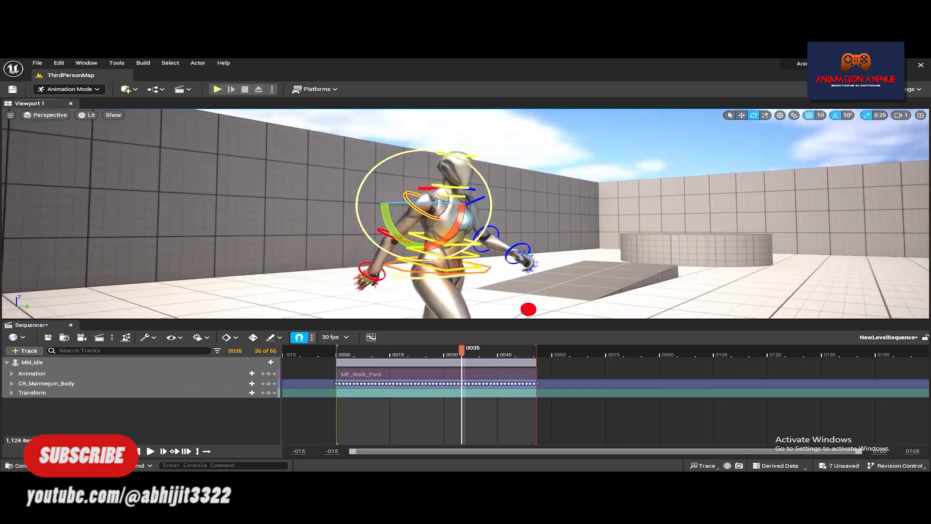
left_click(45, 363)
right_click(46, 362)
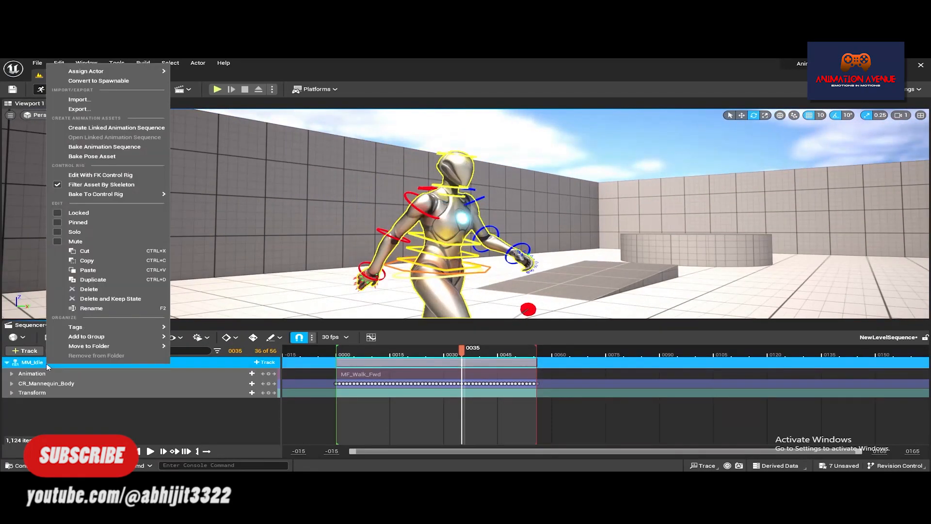
left_click(99, 147)
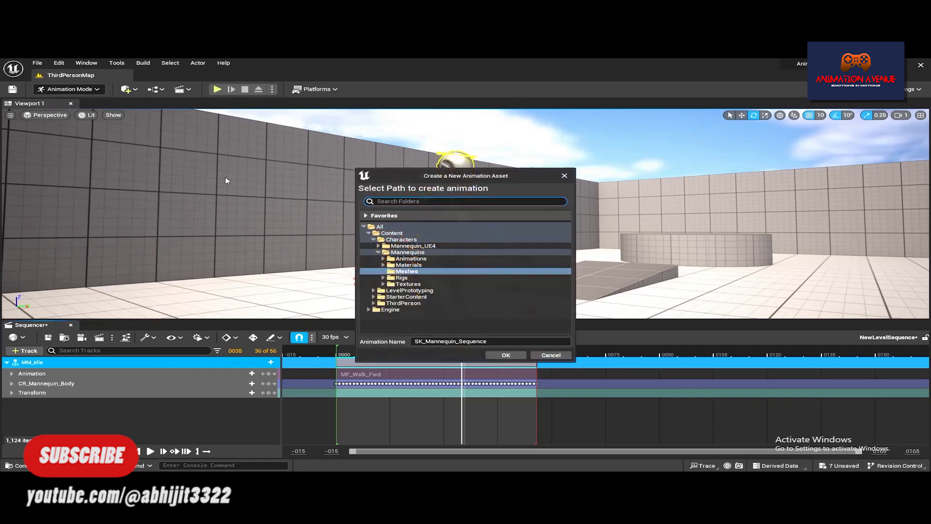
left_click(375, 234)
left_click(501, 341)
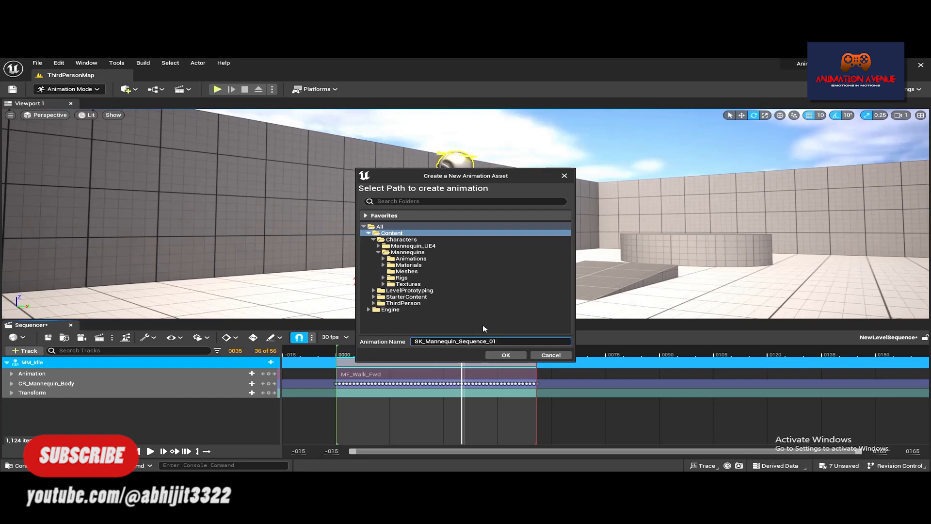
left_click(505, 354)
left_click(454, 355)
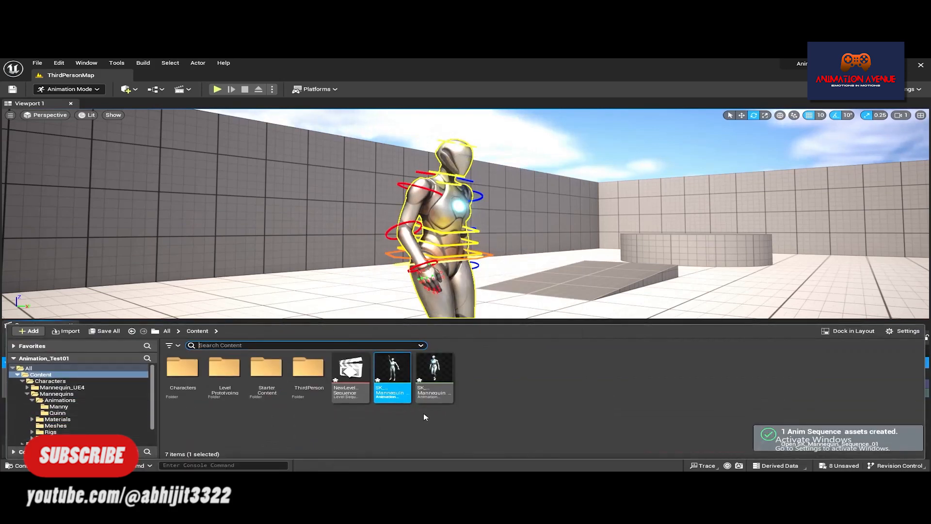
Open SK_Mannequin_Sequence_01 from the Content folder and step back and forth between frames 22 and 37 to examine the edited walk motion.
left_click(435, 364)
double_click(435, 365)
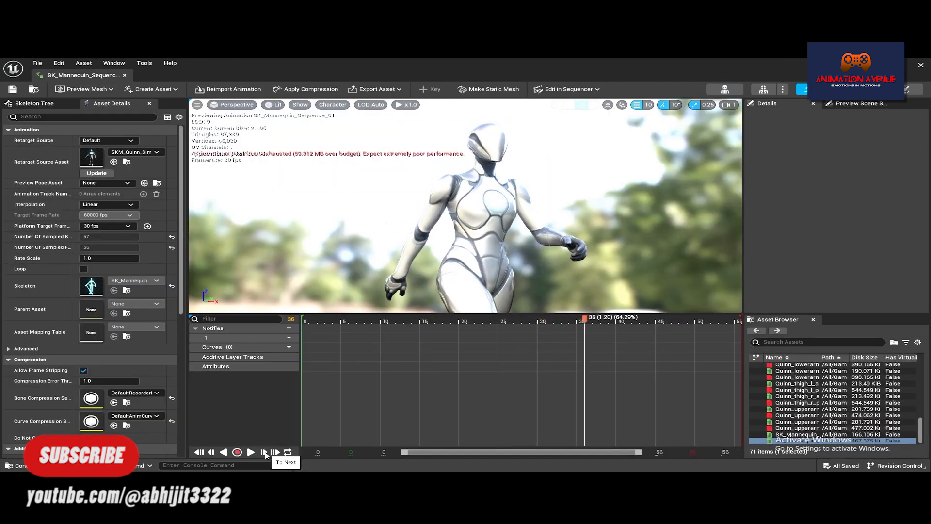
left_click(223, 451)
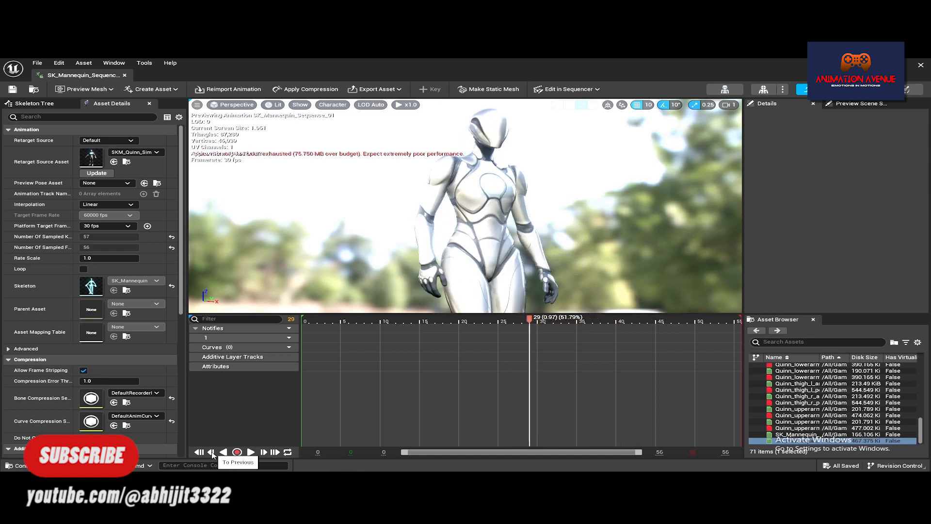
left_click(264, 452)
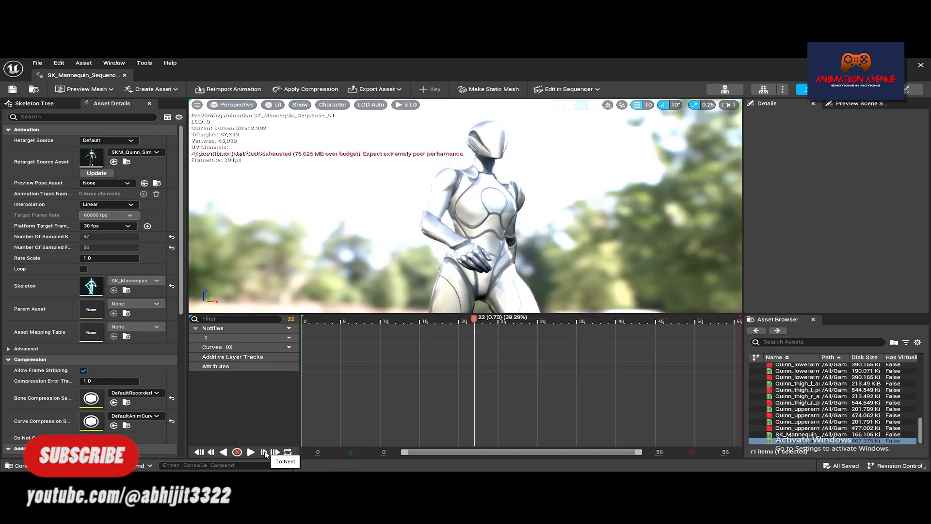
left_click(264, 451)
left_click(264, 450)
left_click(264, 451)
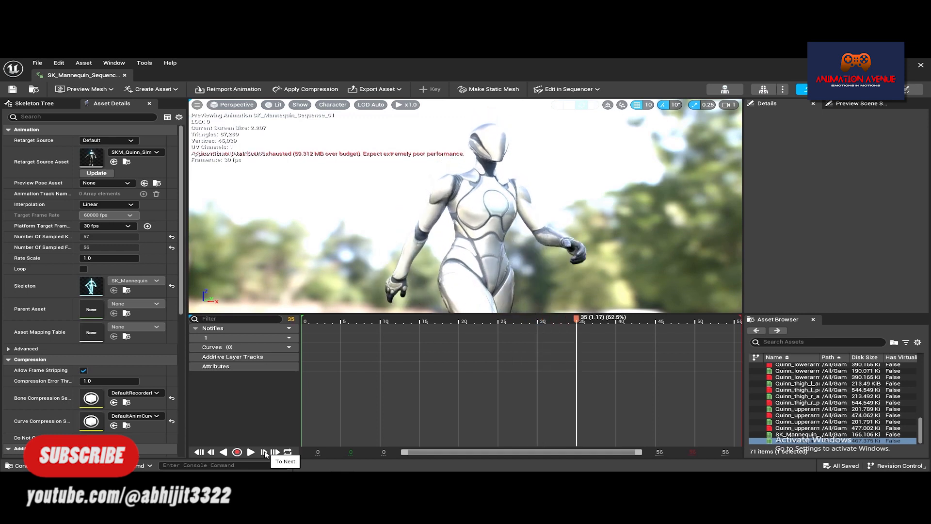
triple_click(265, 451)
triple_click(265, 452)
double_click(213, 454)
triple_click(213, 453)
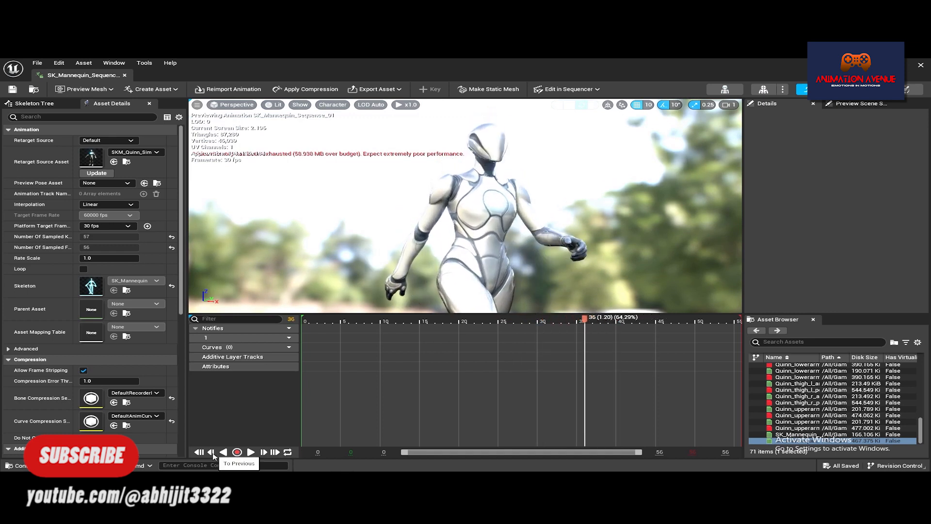
double_click(213, 453)
double_click(213, 453)
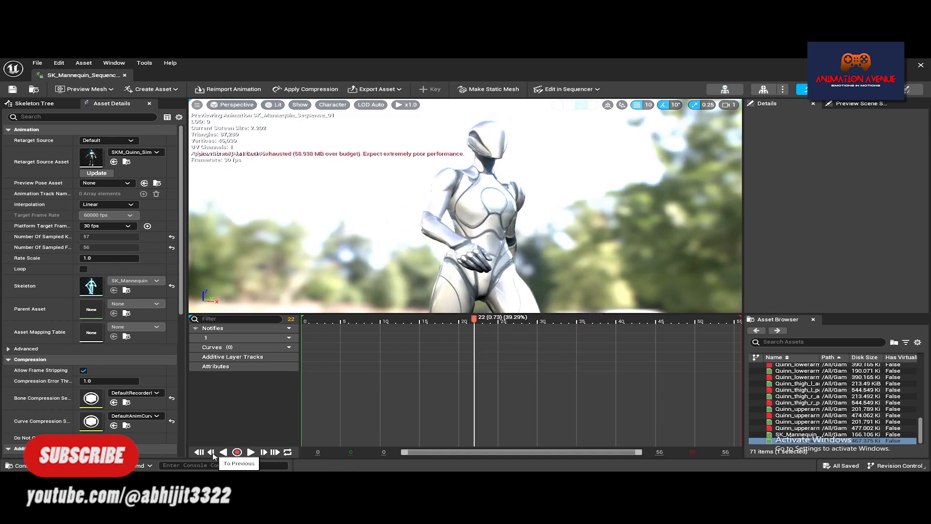
triple_click(265, 452)
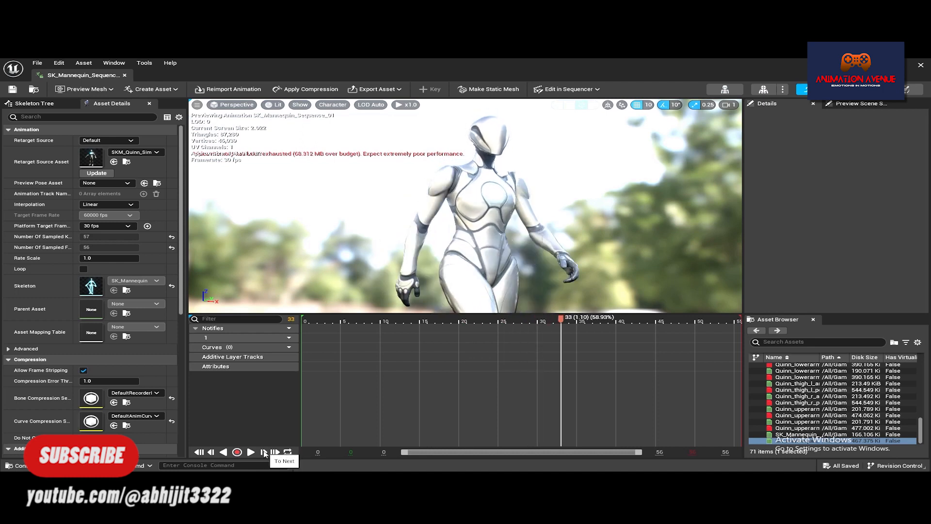
triple_click(264, 452)
triple_click(264, 451)
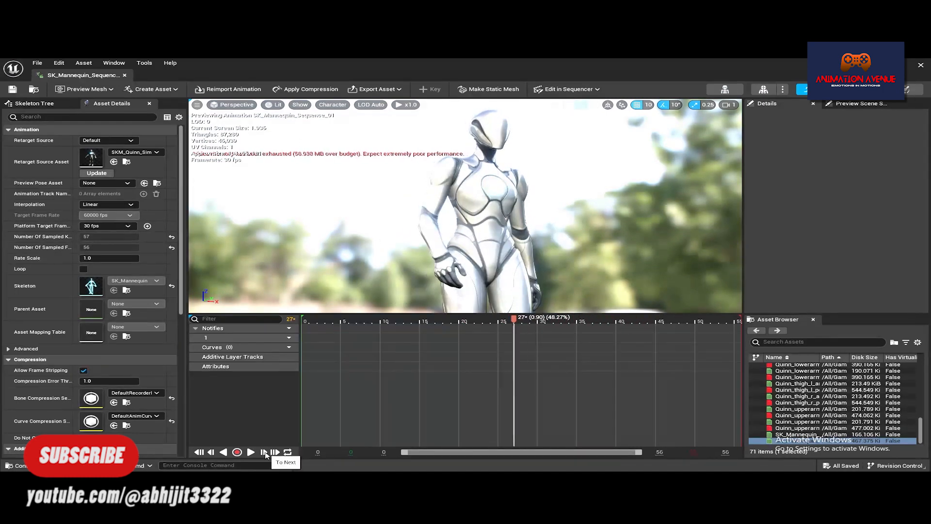
left_click(264, 452)
left_click(264, 452)
left_click(264, 452)
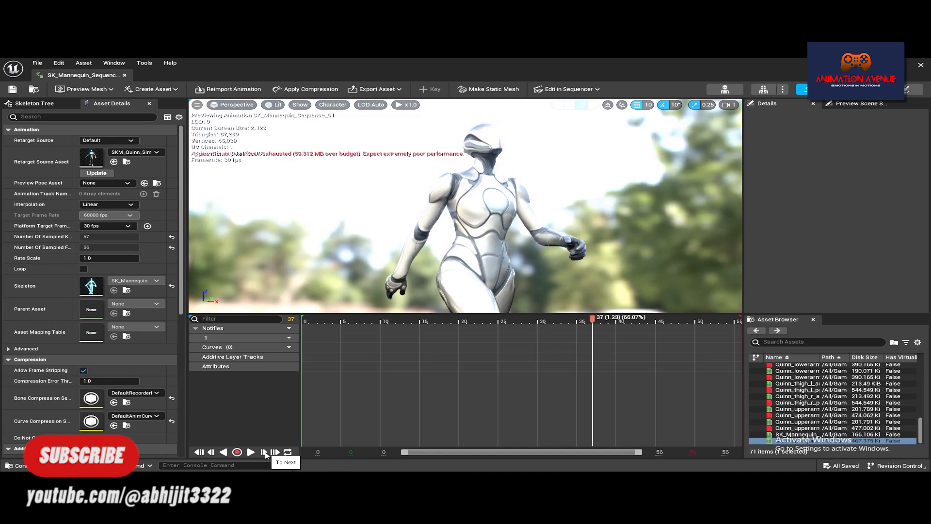
Step repeatedly back and forth between about frames 31 and 44 of SK_Mannequin_Sequence_01 to examine the mannequin's arm swing.
left_click(264, 452)
left_click(264, 452)
left_click(264, 452)
left_click(264, 451)
left_click(211, 452)
left_click(212, 452)
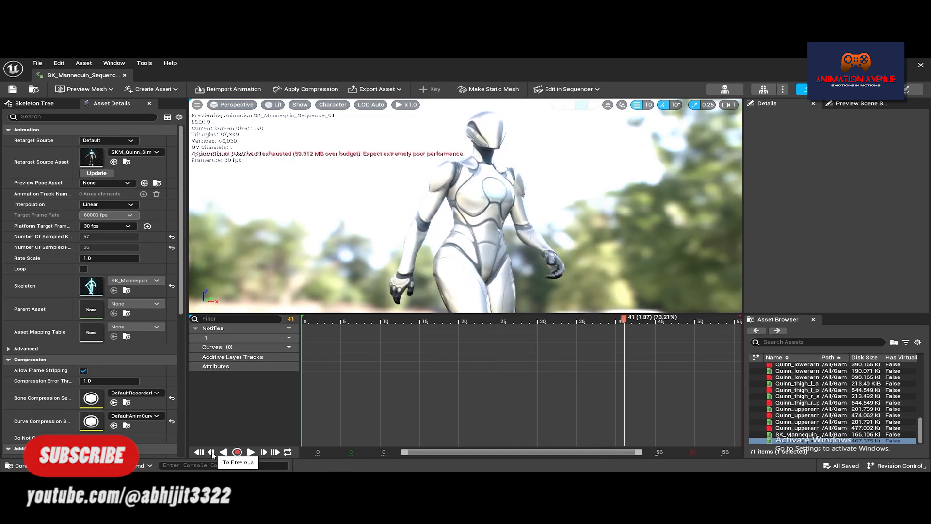
left_click(211, 452)
left_click(211, 452)
left_click(265, 451)
left_click(264, 452)
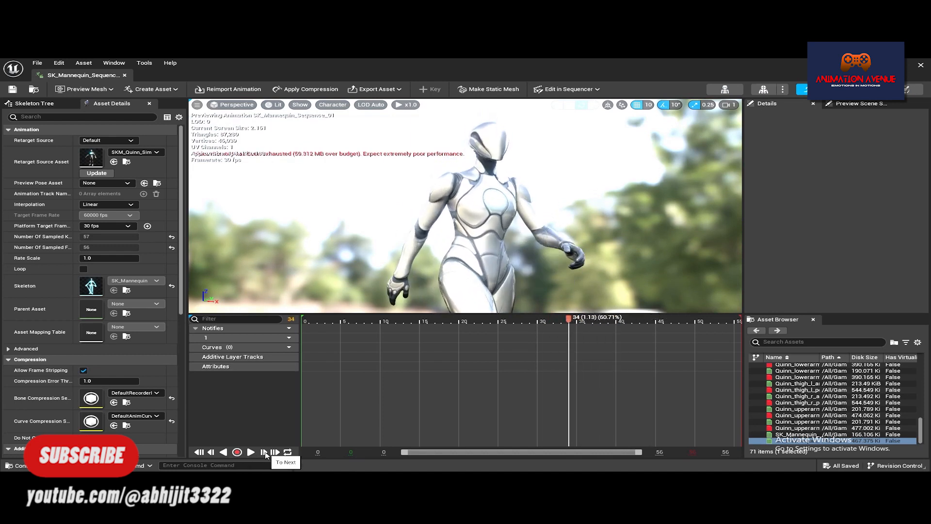
left_click(264, 452)
left_click(264, 451)
left_click(264, 452)
left_click(264, 451)
left_click(264, 452)
left_click(264, 452)
left_click(264, 452)
left_click(264, 452)
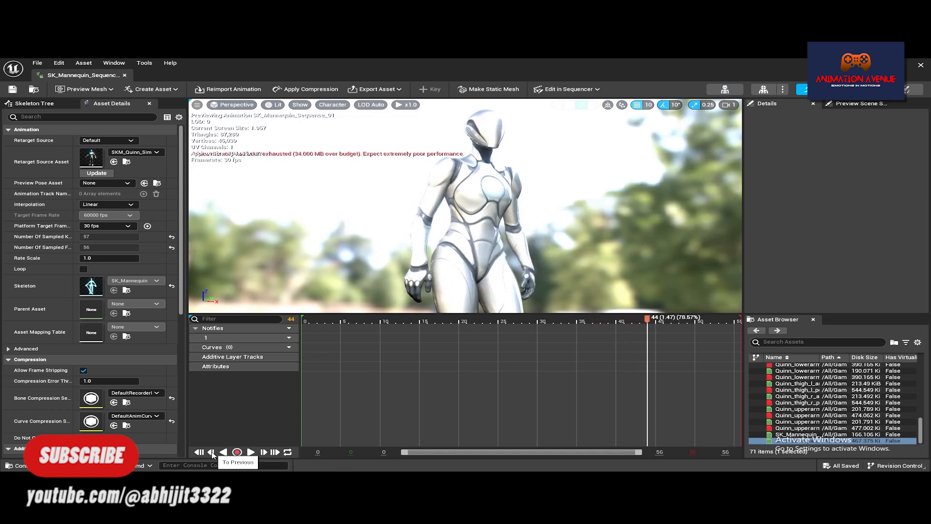
left_click(211, 452)
left_click(211, 452)
left_click(211, 452)
left_click(212, 452)
left_click(211, 452)
left_click(211, 452)
left_click(211, 452)
left_click(212, 452)
left_click(211, 451)
left_click(211, 452)
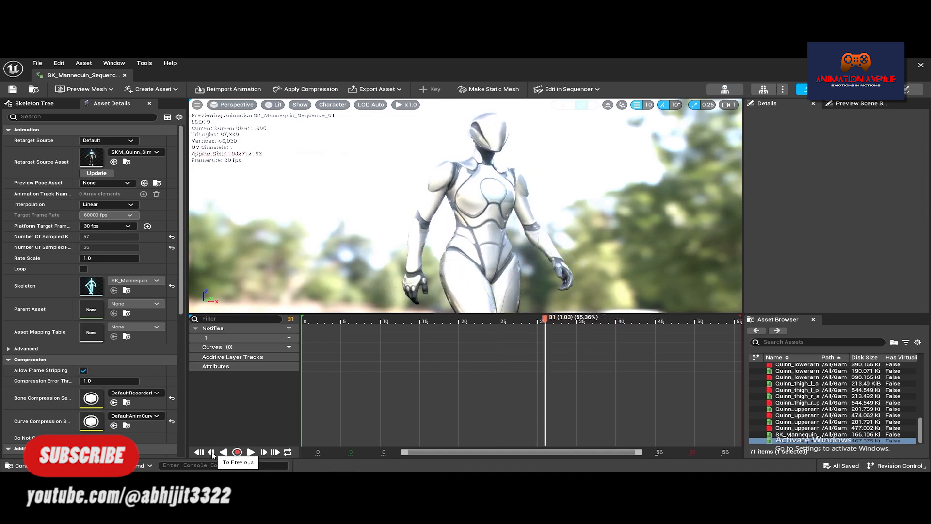
left_click(211, 452)
left_click(212, 451)
left_click(264, 452)
left_click(264, 452)
left_click(264, 451)
left_click(264, 451)
left_click(264, 452)
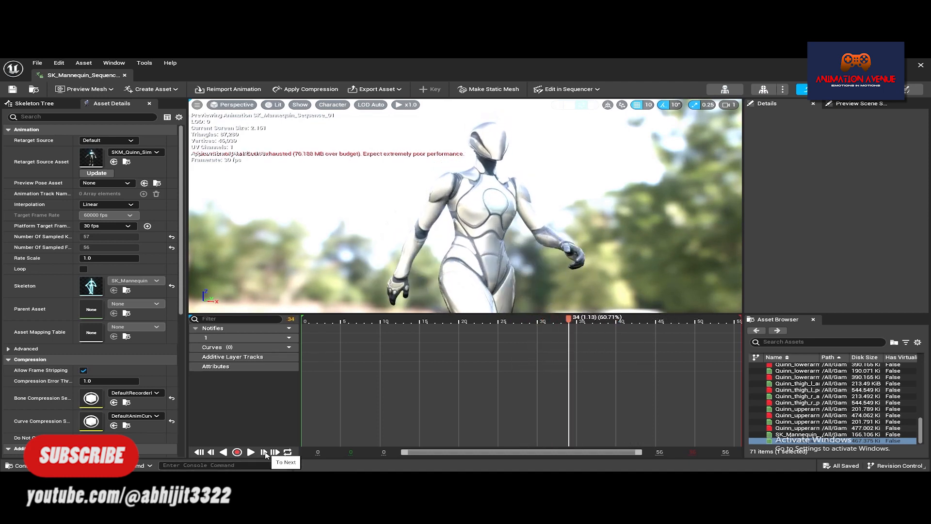
left_click(264, 452)
left_click(264, 452)
left_click(264, 452)
left_click(264, 451)
left_click(264, 452)
left_click(264, 452)
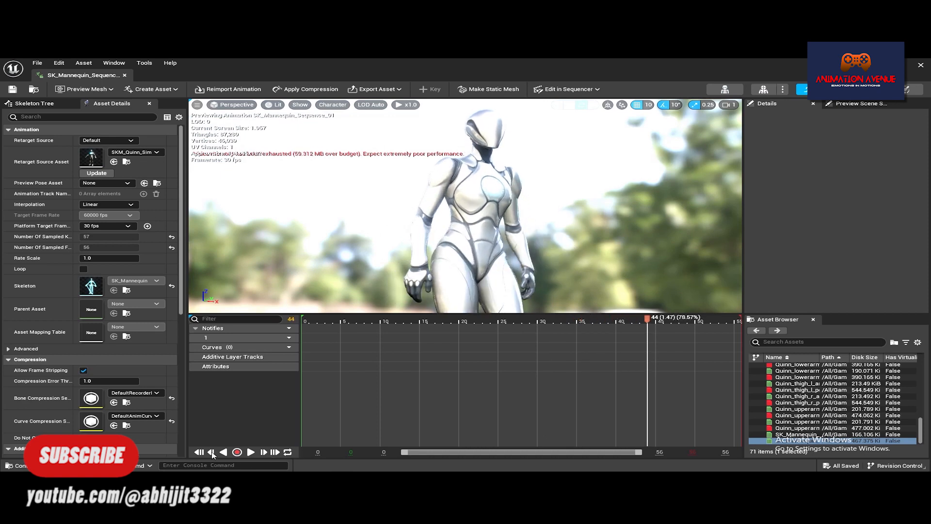
left_click(211, 452)
left_click(212, 452)
left_click(211, 452)
left_click(211, 452)
left_click(211, 452)
left_click(211, 451)
left_click(211, 452)
left_click(211, 452)
left_click(211, 452)
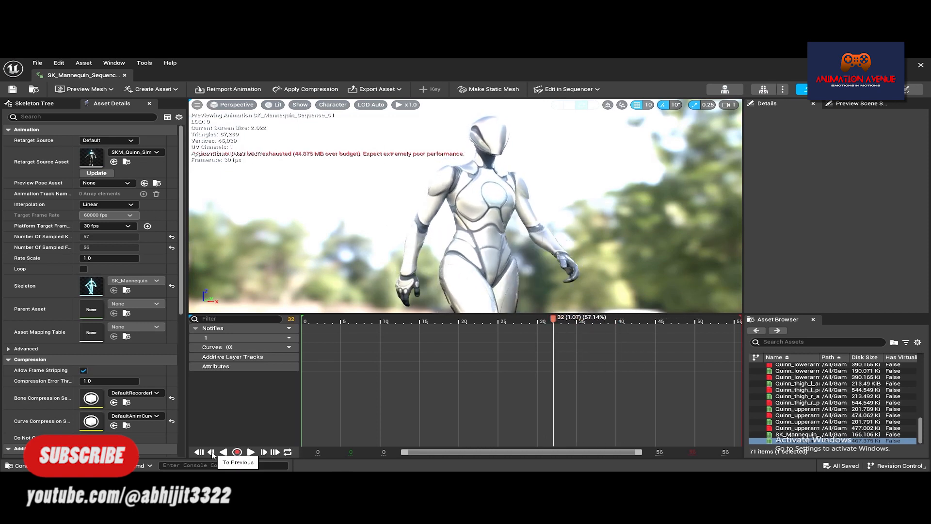
left_click(212, 451)
left_click(211, 451)
left_click(211, 451)
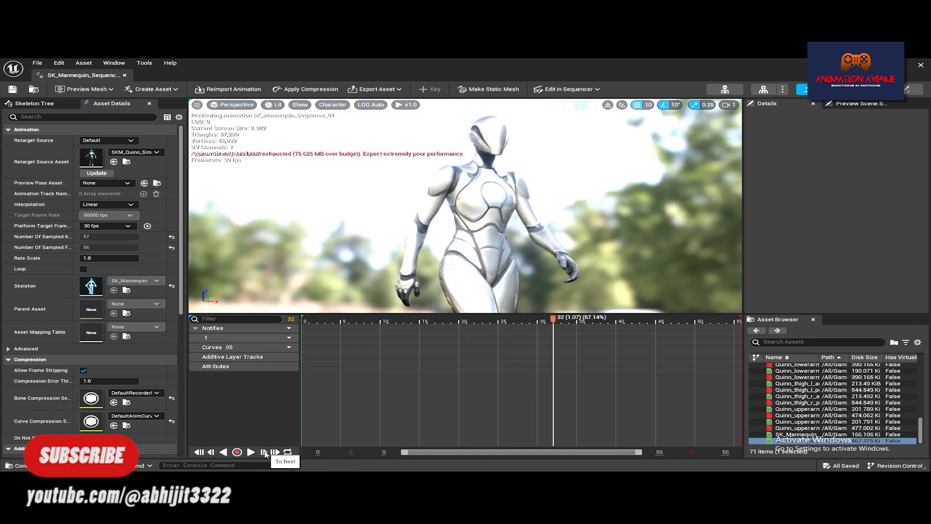
Step forward to frame 39, back to frame 25 and forward to frame 30 to examine the edited right-arm pose.
left_click(264, 452)
left_click(264, 452)
left_click(264, 452)
left_click(265, 452)
left_click(265, 452)
left_click(264, 451)
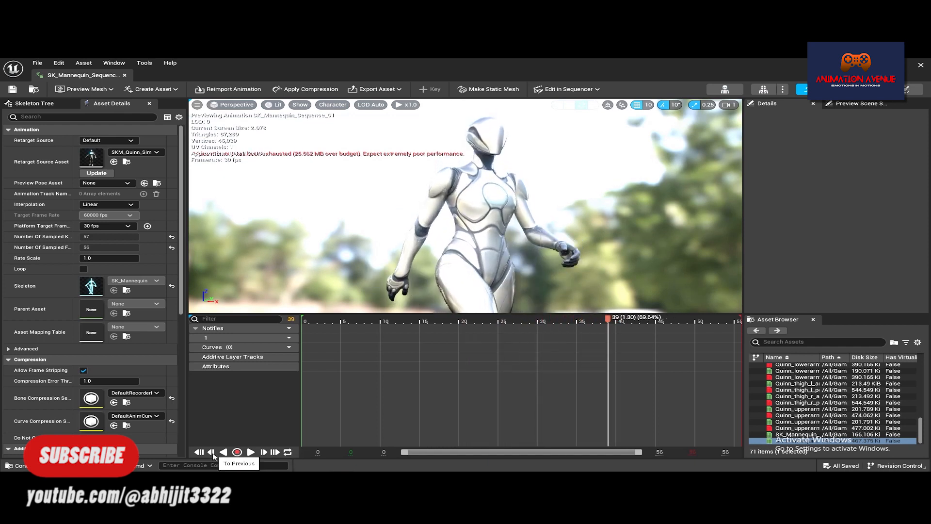
left_click(212, 452)
left_click(212, 452)
left_click(211, 452)
left_click(212, 452)
left_click(211, 453)
left_click(212, 452)
left_click(211, 453)
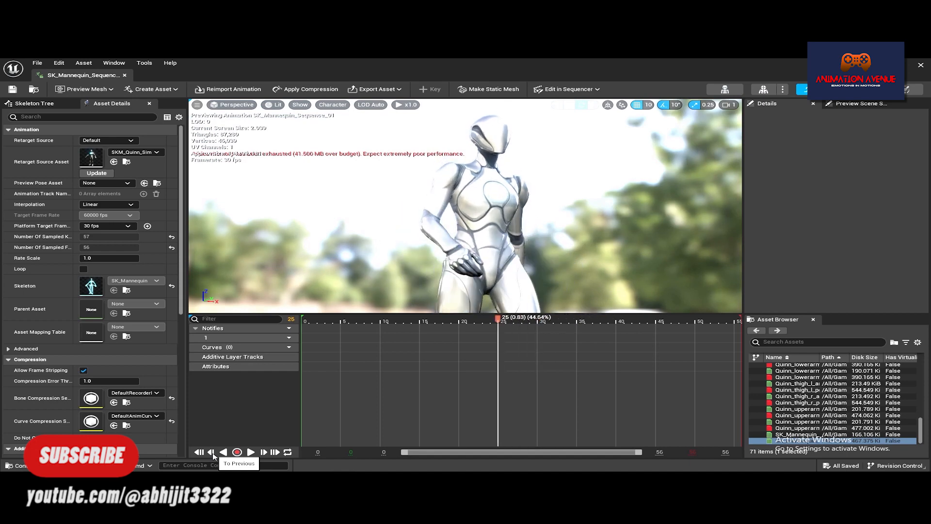
left_click(265, 452)
left_click(264, 452)
left_click(265, 452)
left_click(265, 453)
left_click(265, 453)
left_click(265, 452)
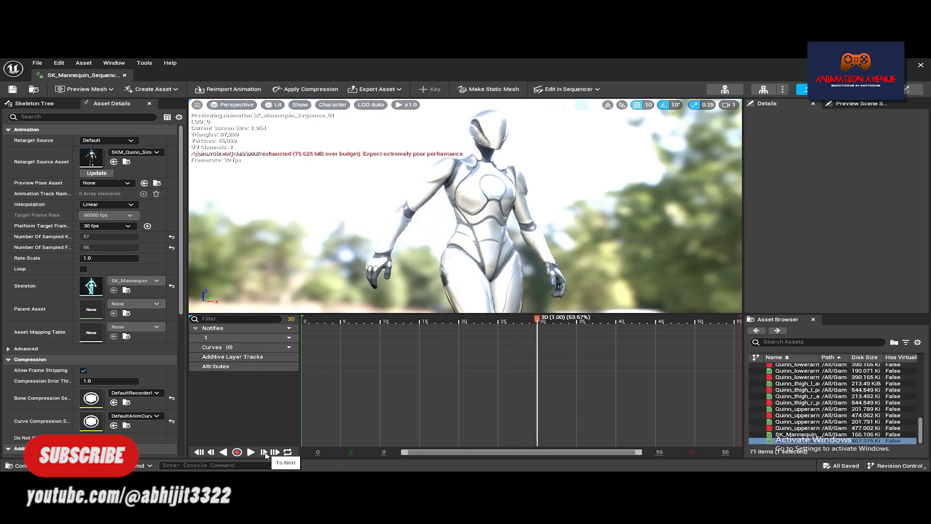